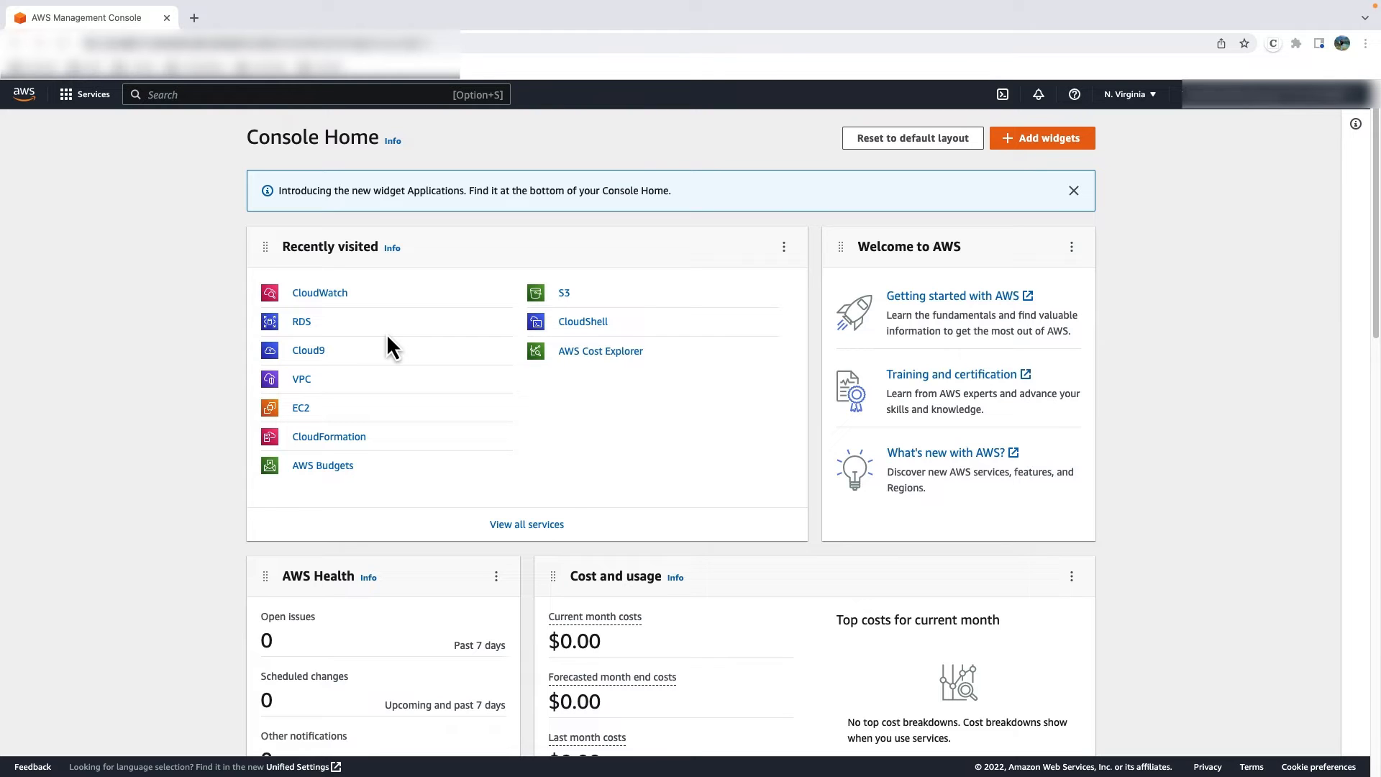
# - Open CloudWatch Logs Insights and select the /aws/rds/instance/rds-pg-labs/postgresql log group
pyautogui.click(317, 295)
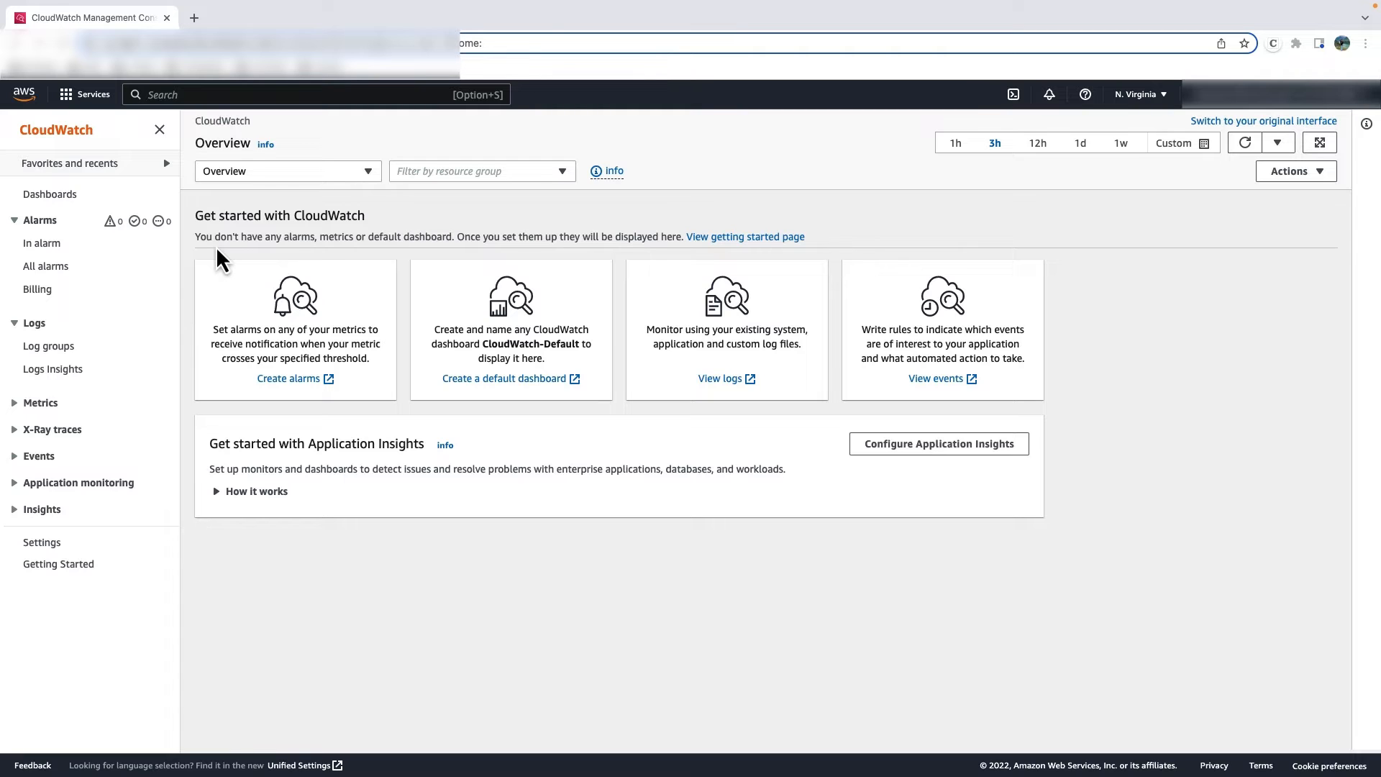
pyautogui.click(46, 372)
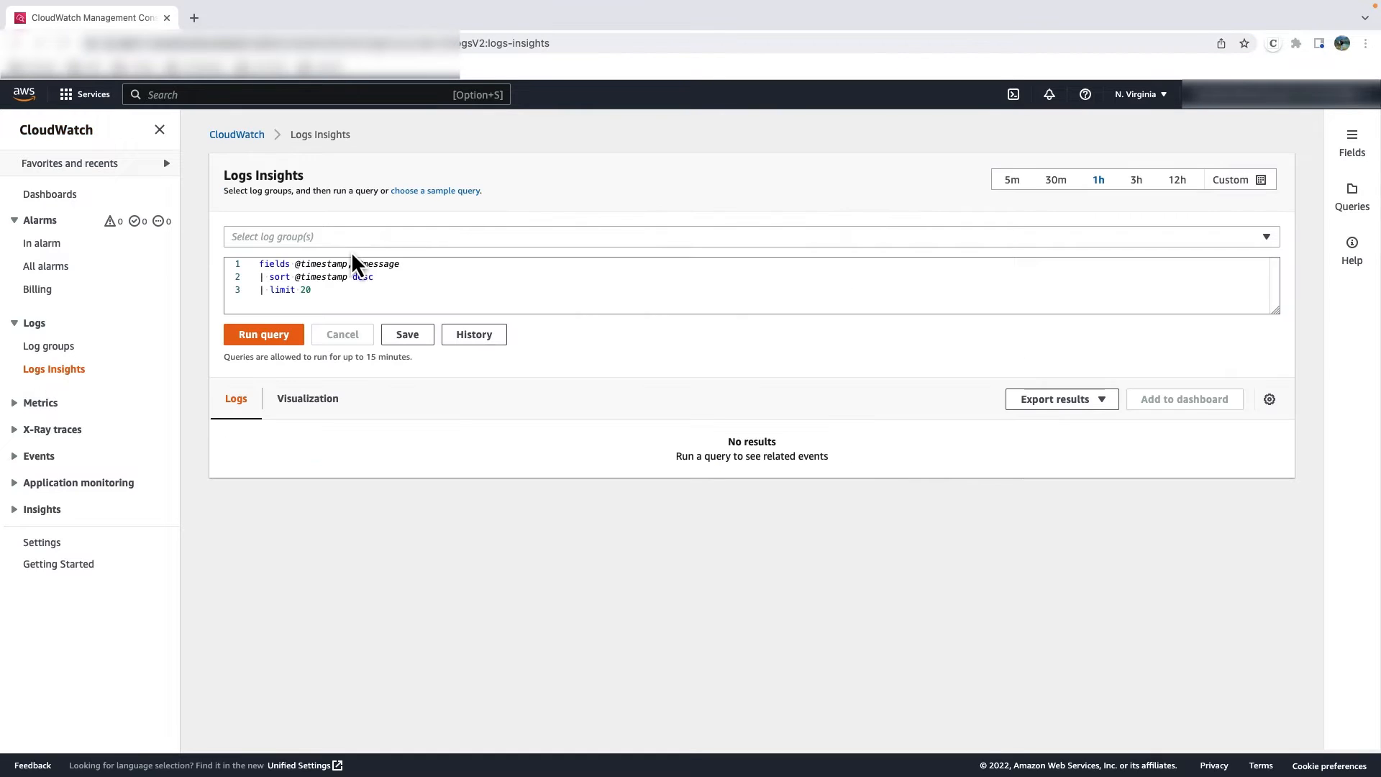
pyautogui.click(405, 244)
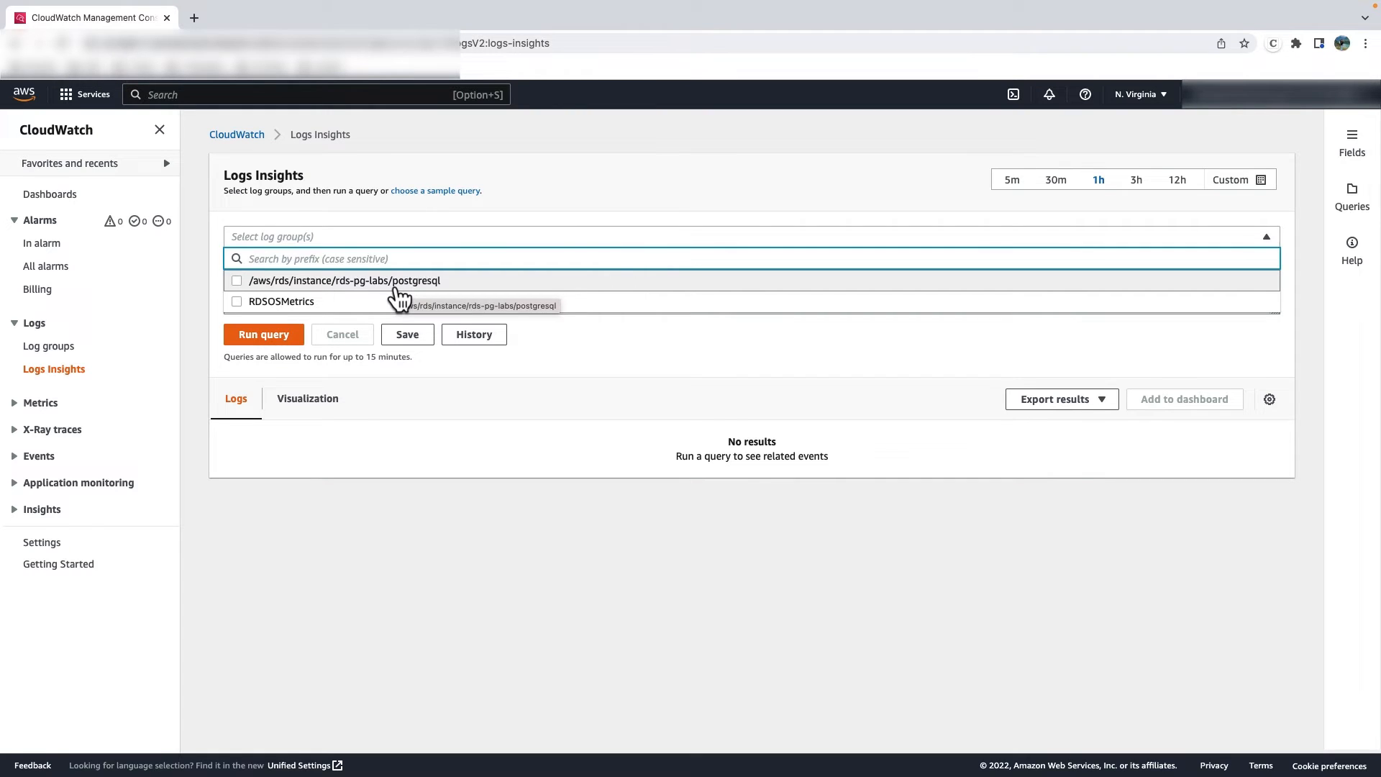
pyautogui.click(397, 284)
pyautogui.click(394, 234)
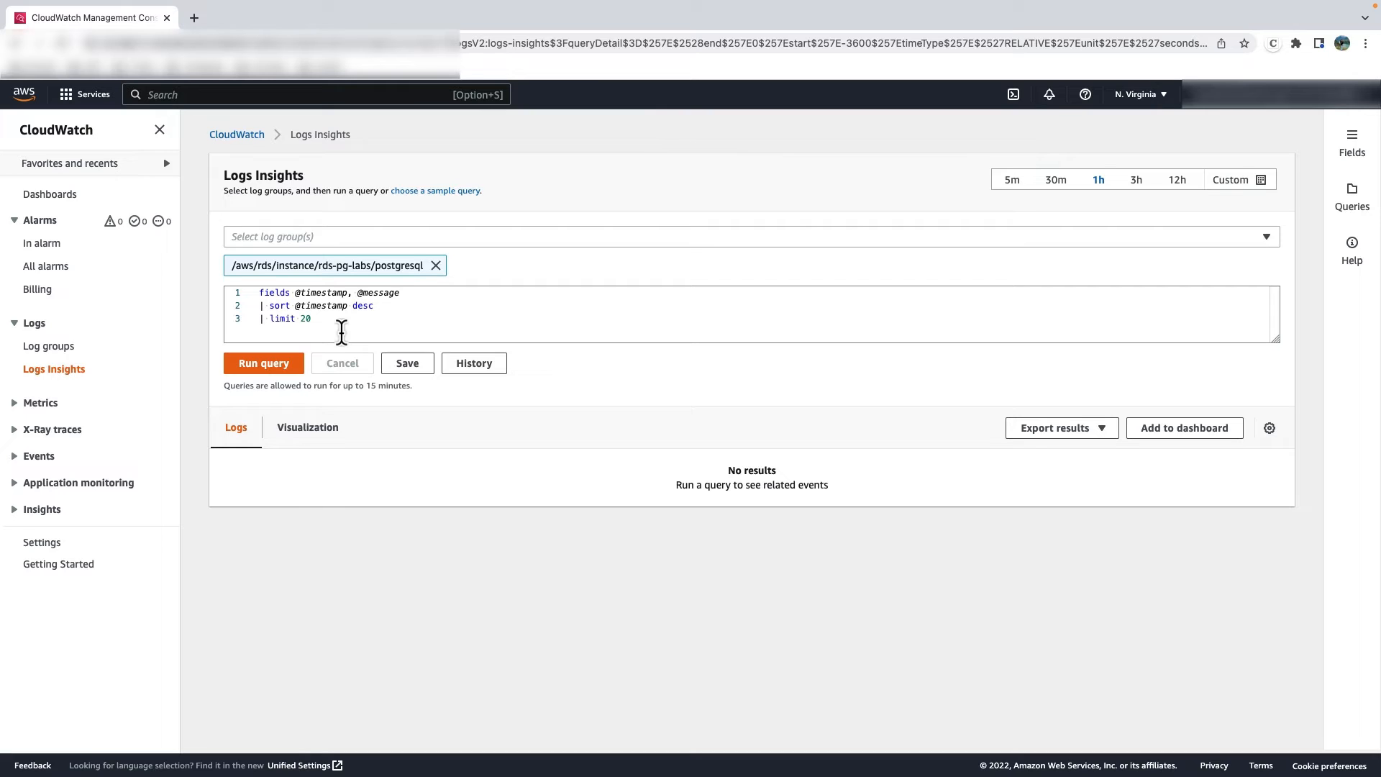
# - Run the default query on the PostgreSQL log group and review the histogram and log records
pyautogui.click(282, 365)
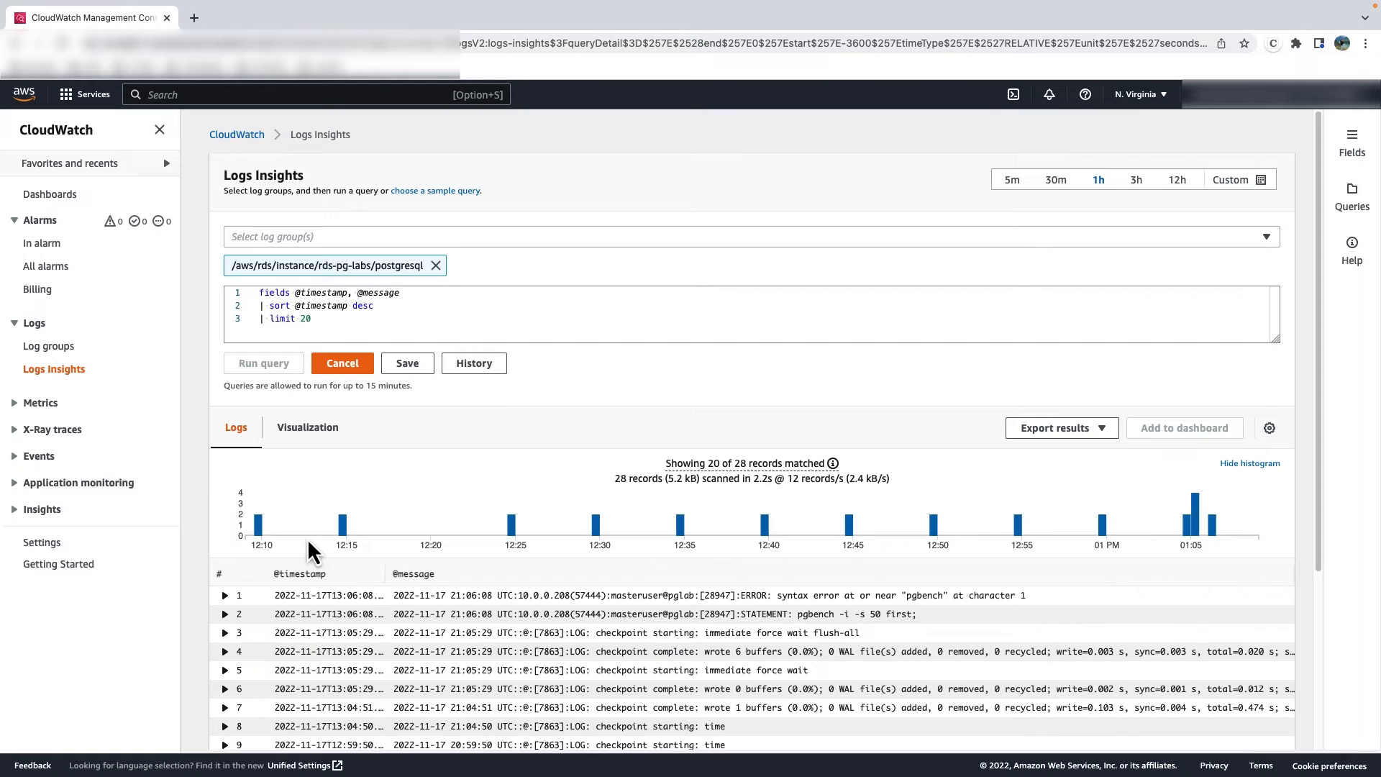
pyautogui.scroll(-2, 308, 538)
pyautogui.scroll(-3, 308, 538)
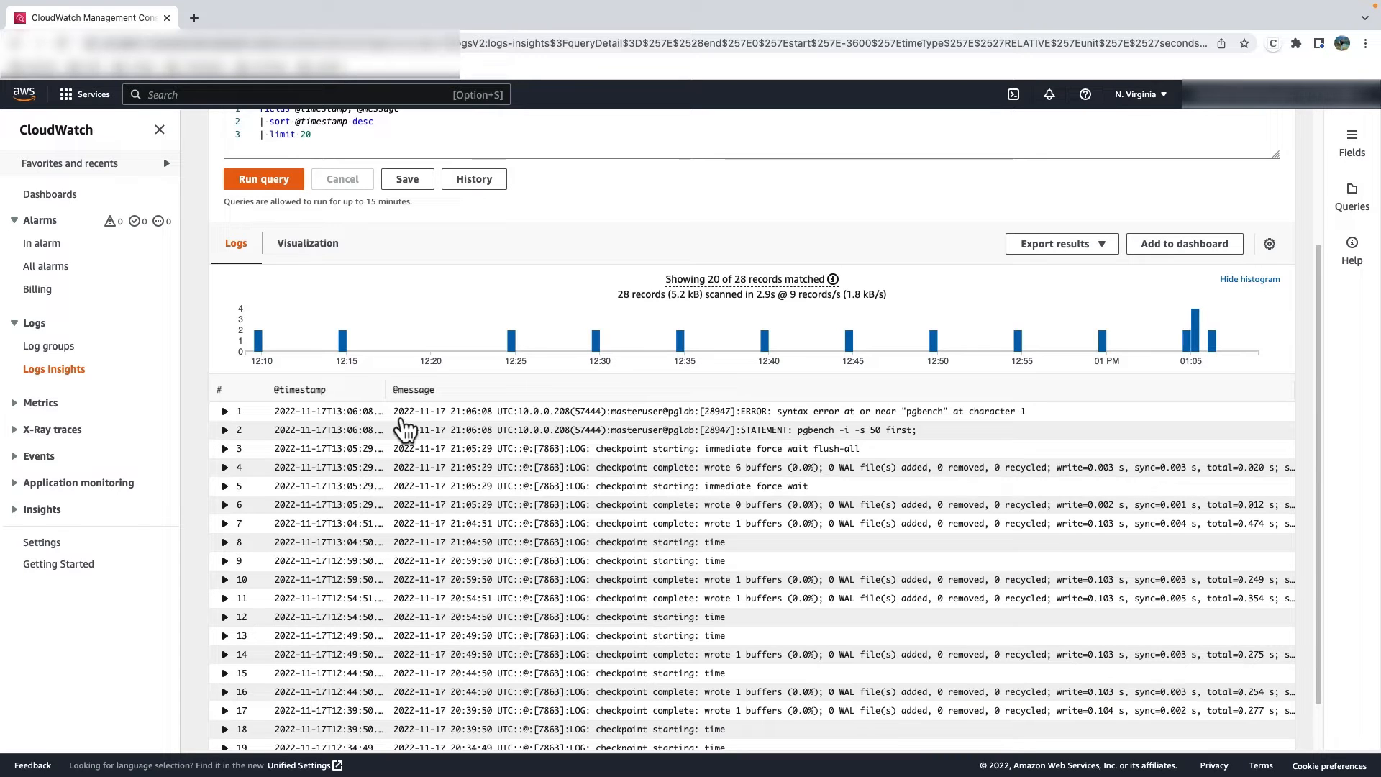
pyautogui.scroll(3, 388, 403)
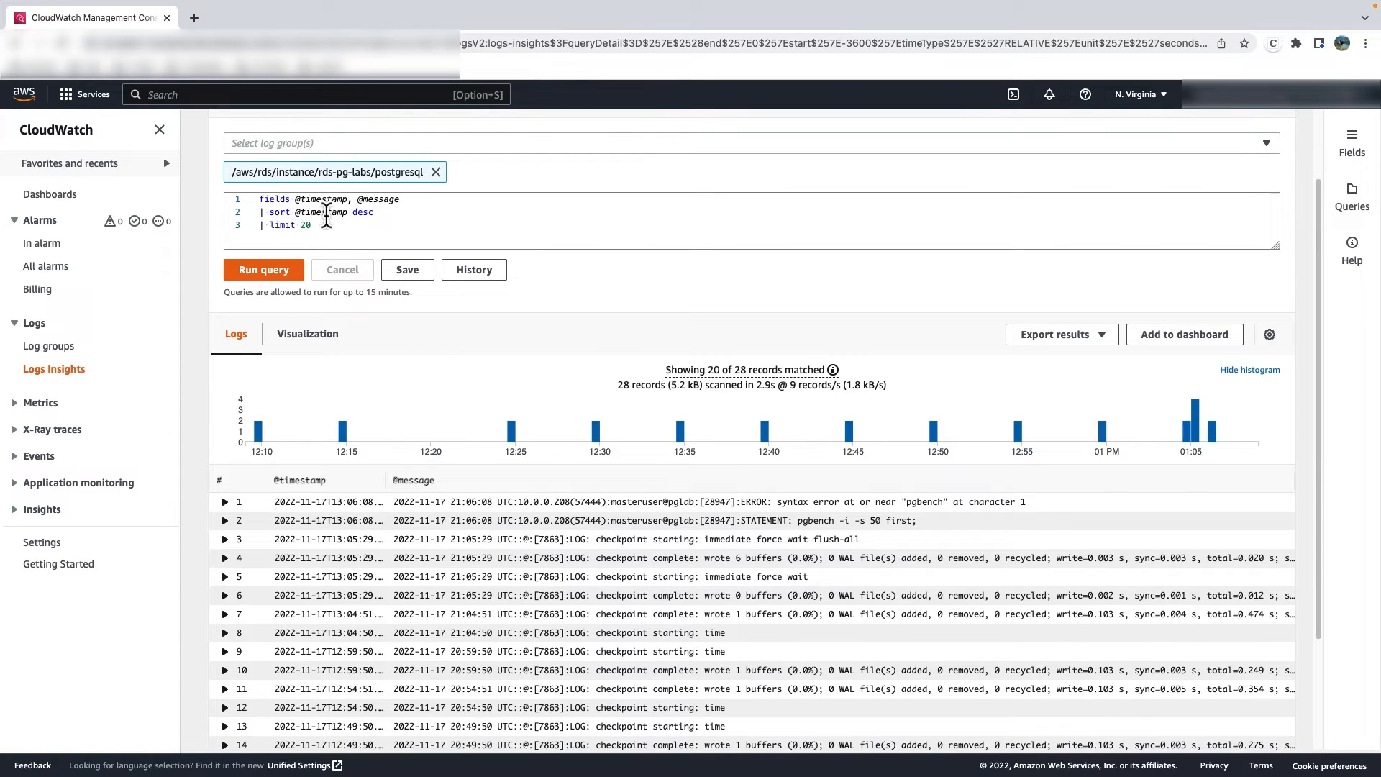
pyautogui.scroll(-3, 287, 507)
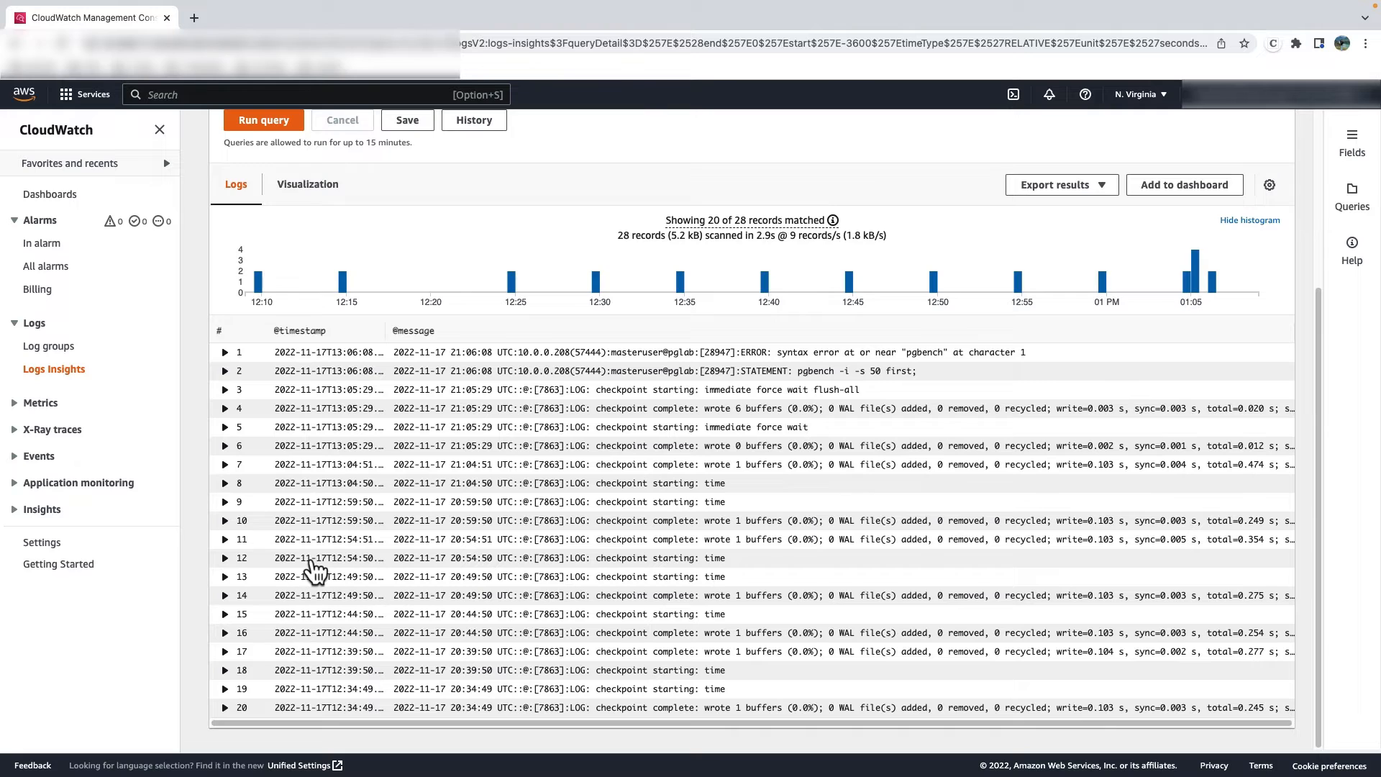
pyautogui.scroll(3, 311, 570)
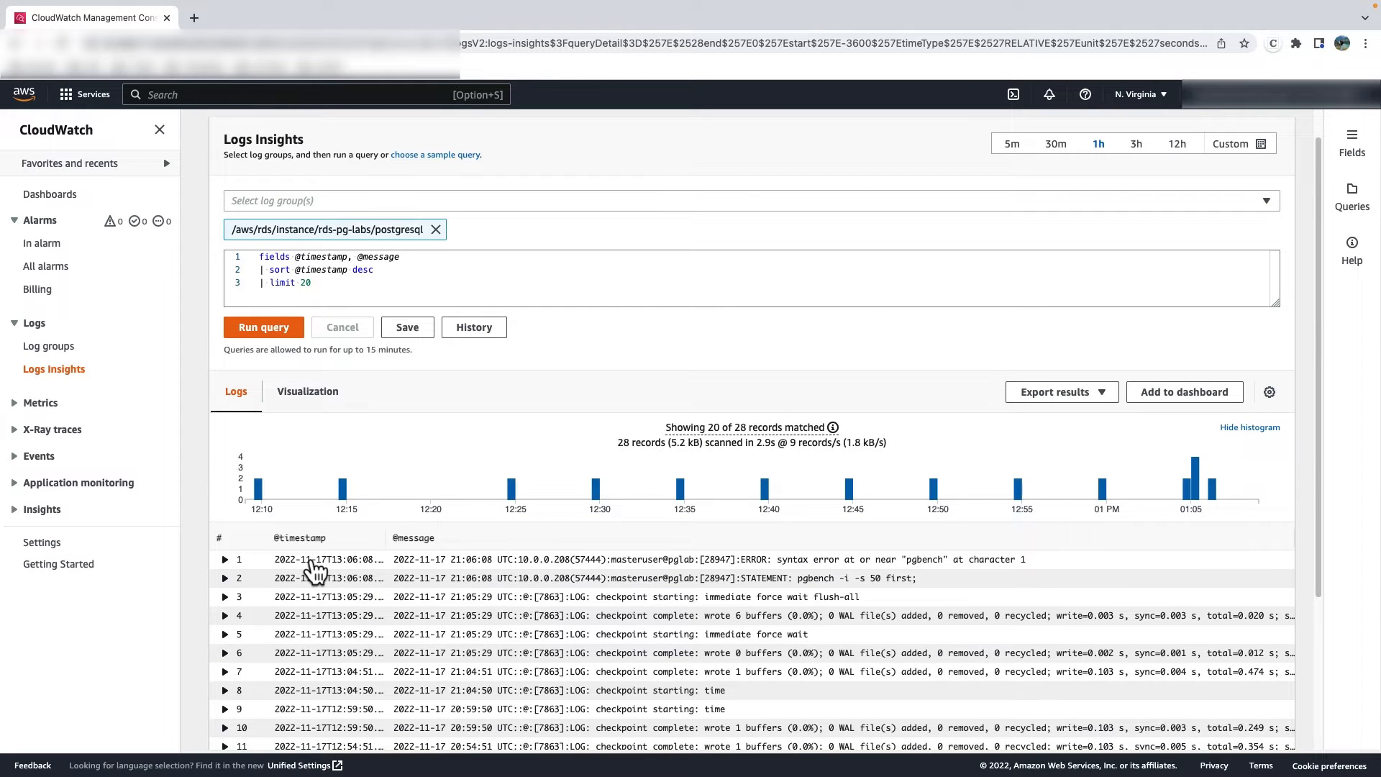
# - Examine the absolute and relative custom time range options, then close them without applying a range
pyautogui.click(1228, 148)
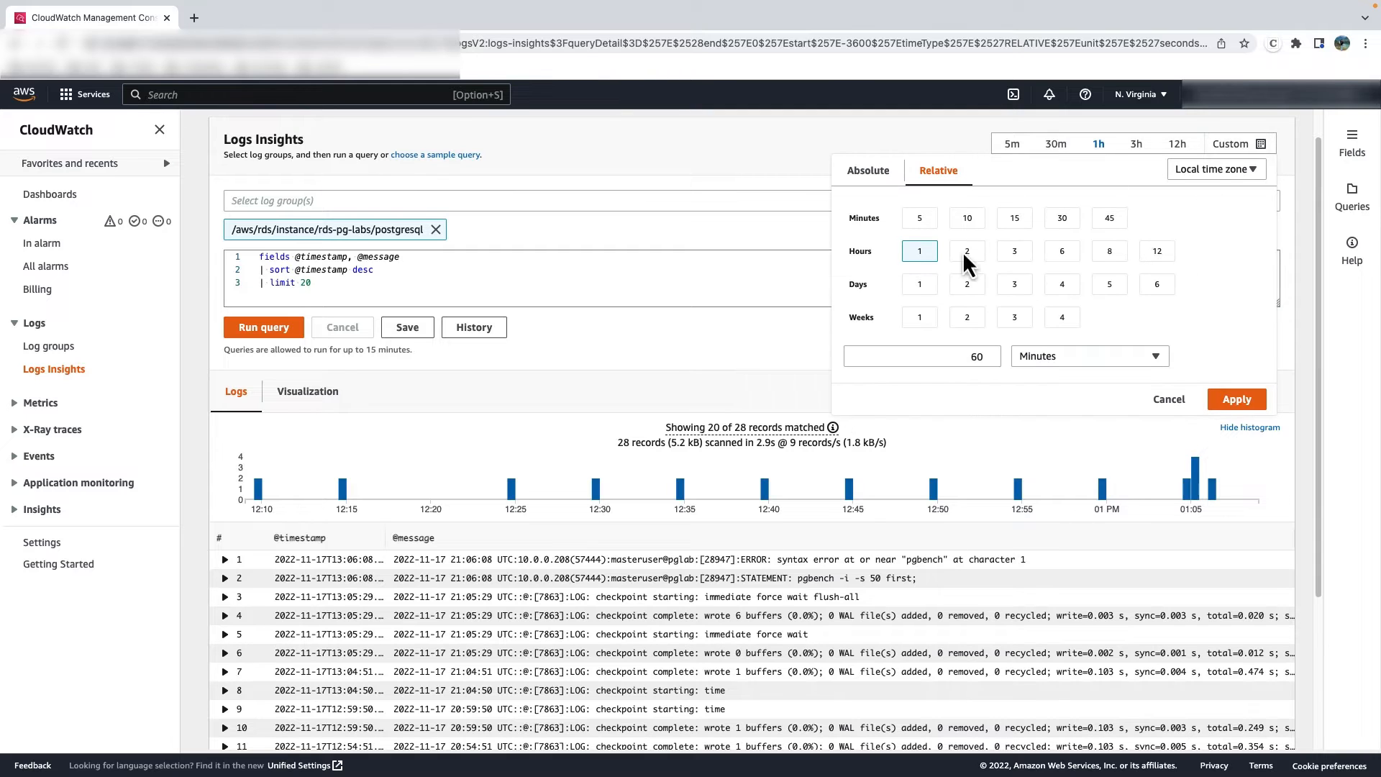
pyautogui.click(890, 180)
pyautogui.click(945, 181)
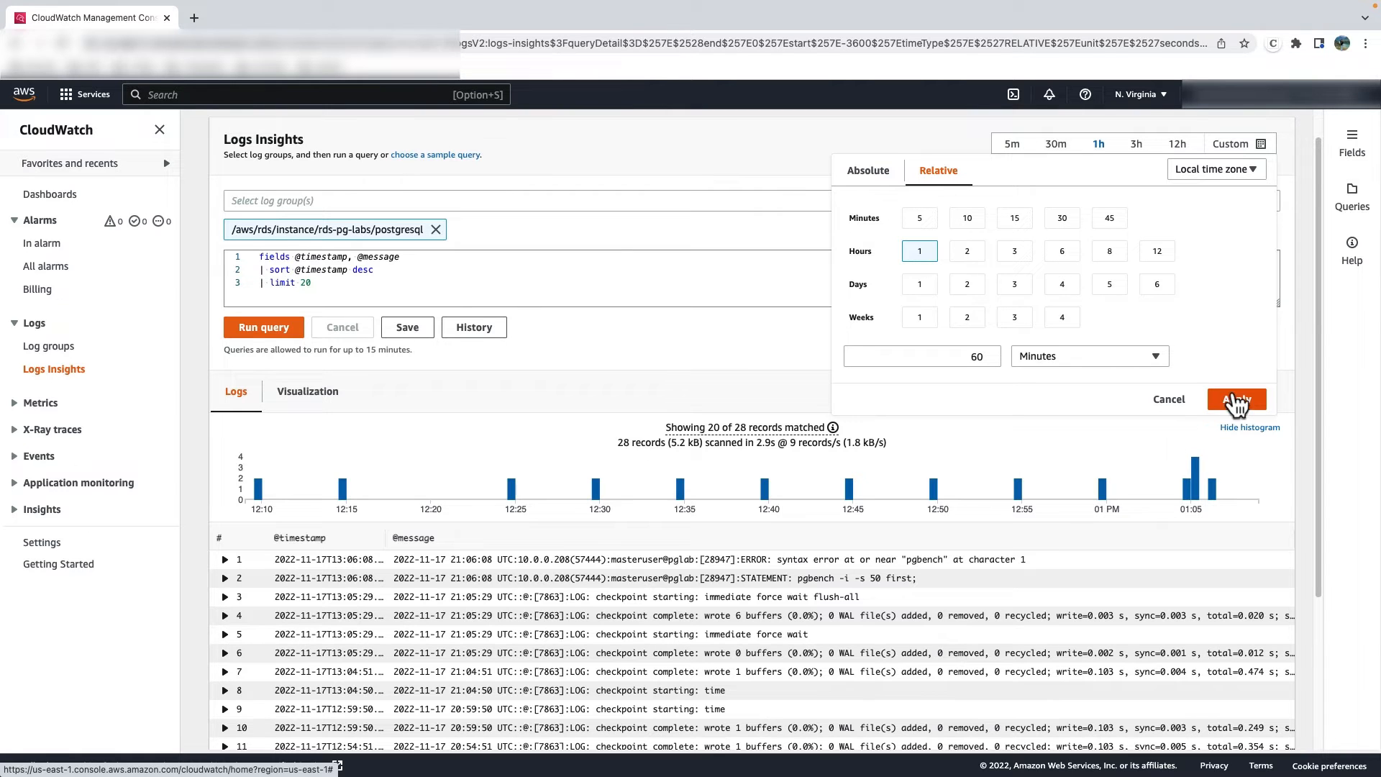
pyautogui.click(1172, 403)
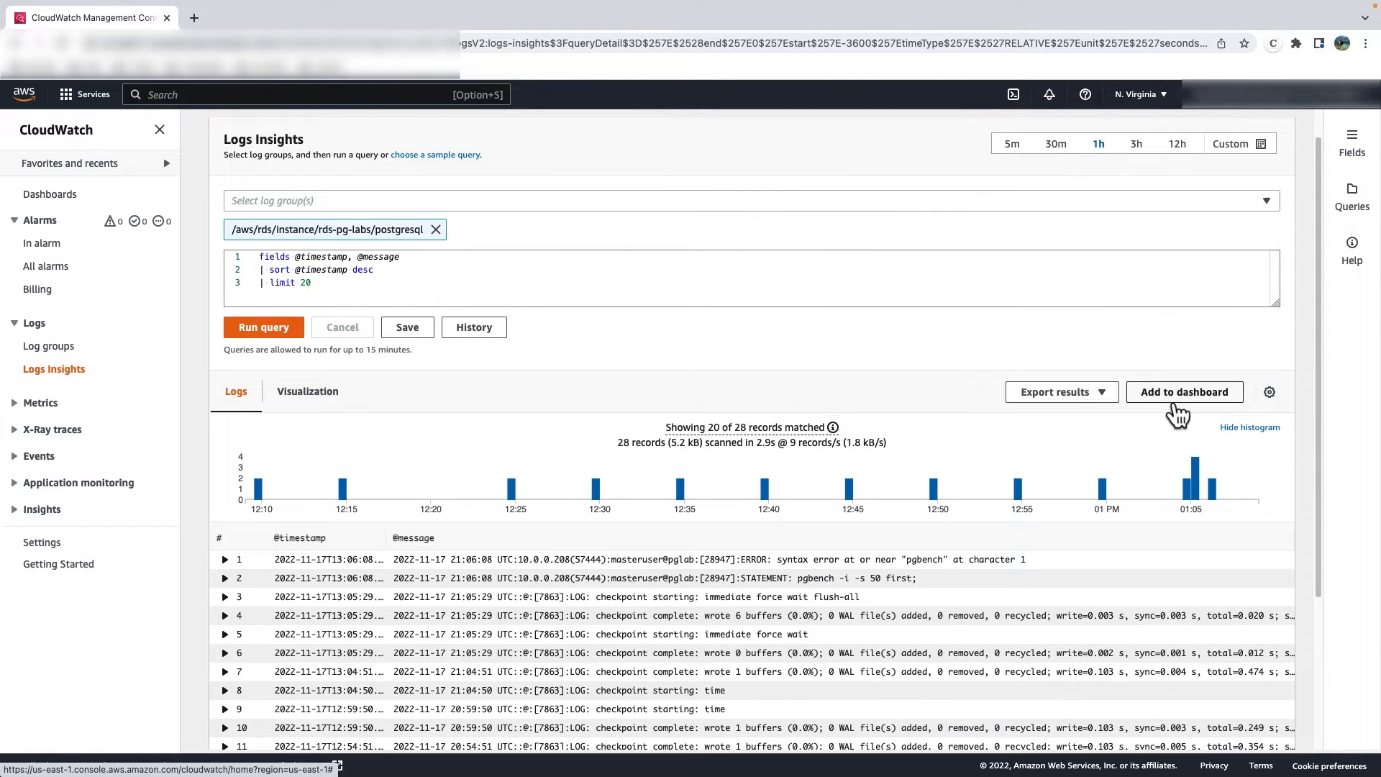
# - Examine the discovered fields, the saved and sample queries, and the help for Logs Insights
pyautogui.click(1351, 148)
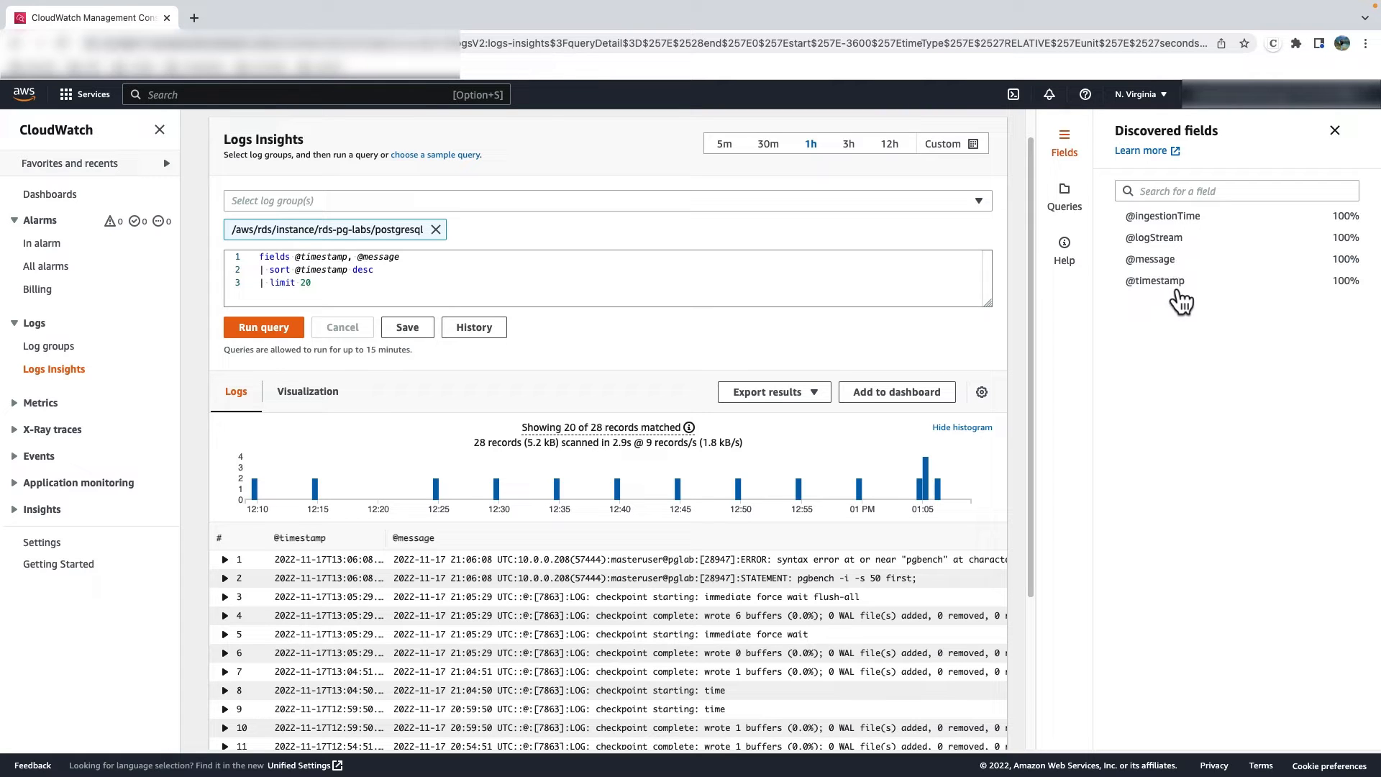
pyautogui.click(1065, 198)
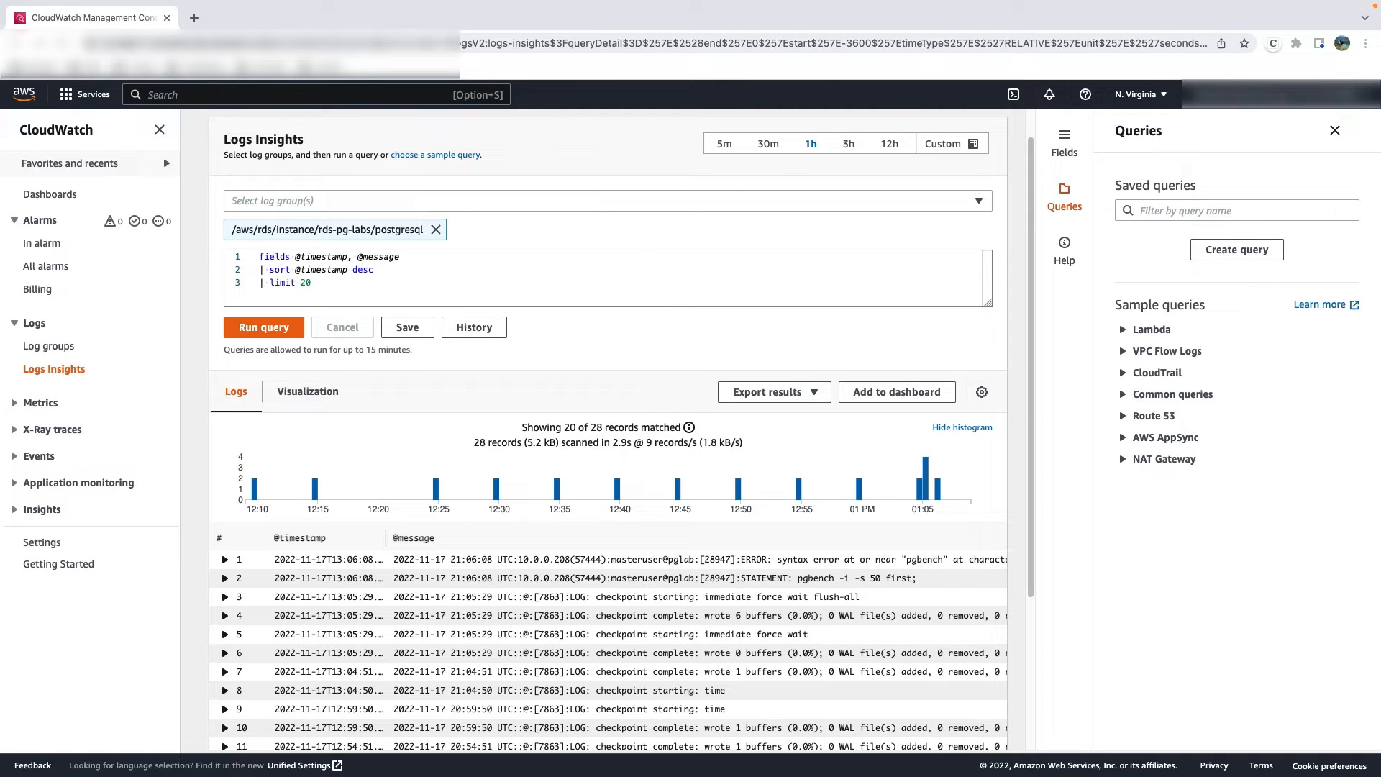
pyautogui.click(1065, 251)
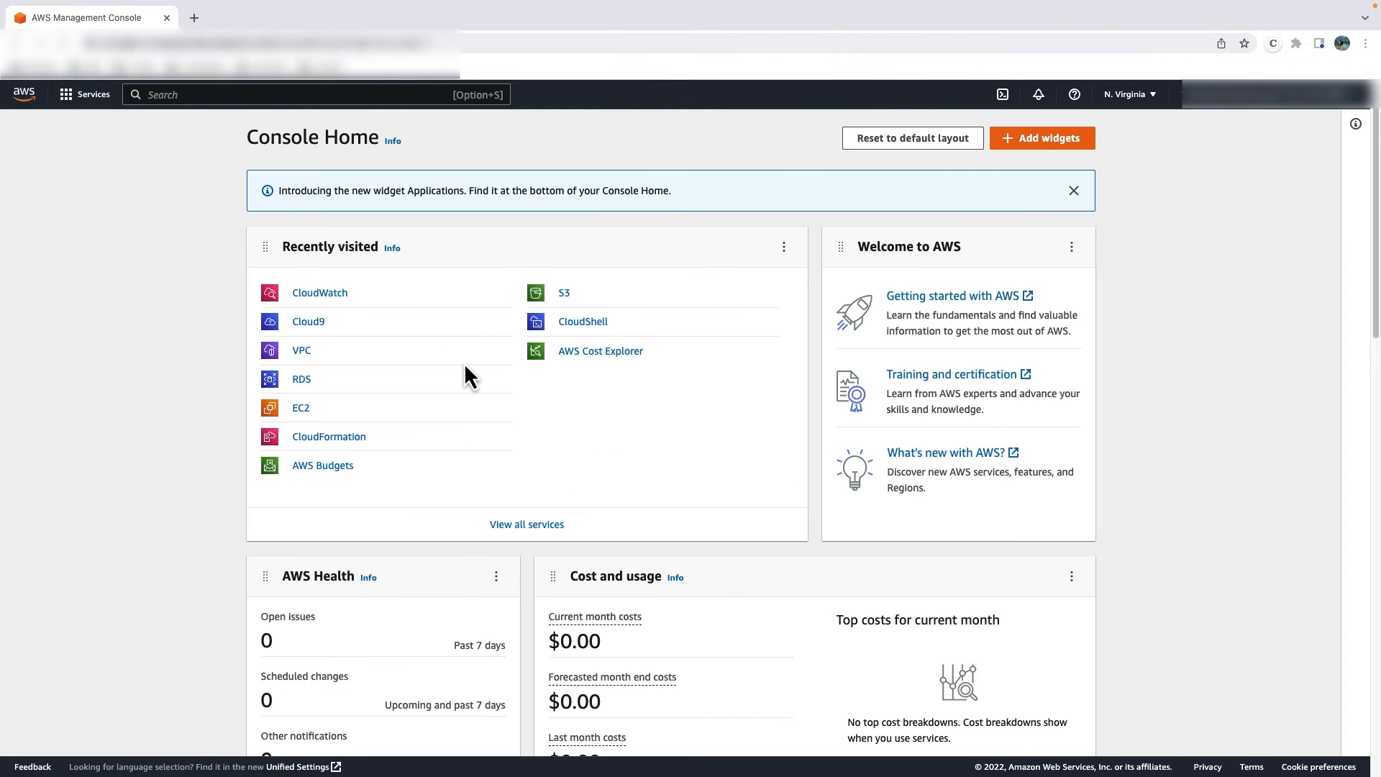
# - Open the rds-pg-labs database in RDS and review its configuration, including the parameter group and published logs
pyautogui.click(301, 379)
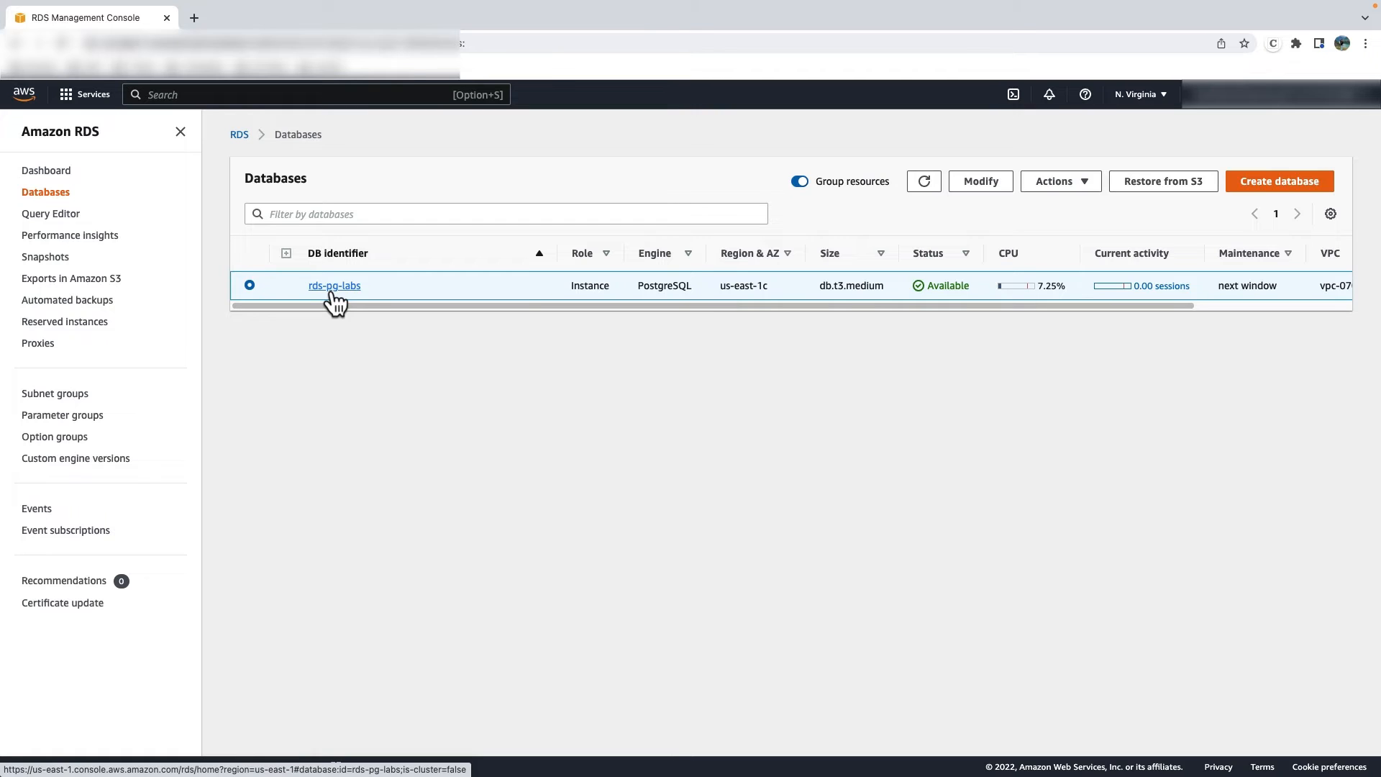
pyautogui.click(333, 288)
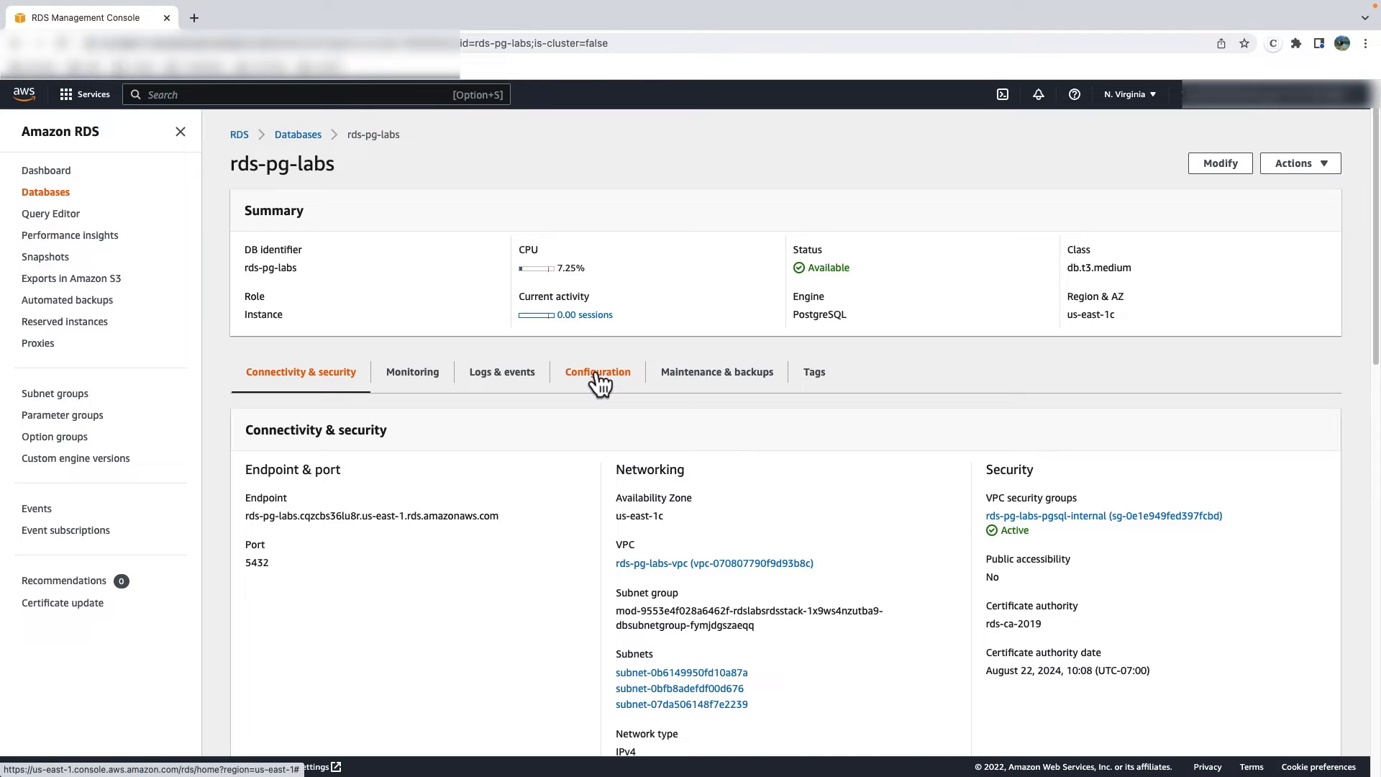
pyautogui.click(598, 372)
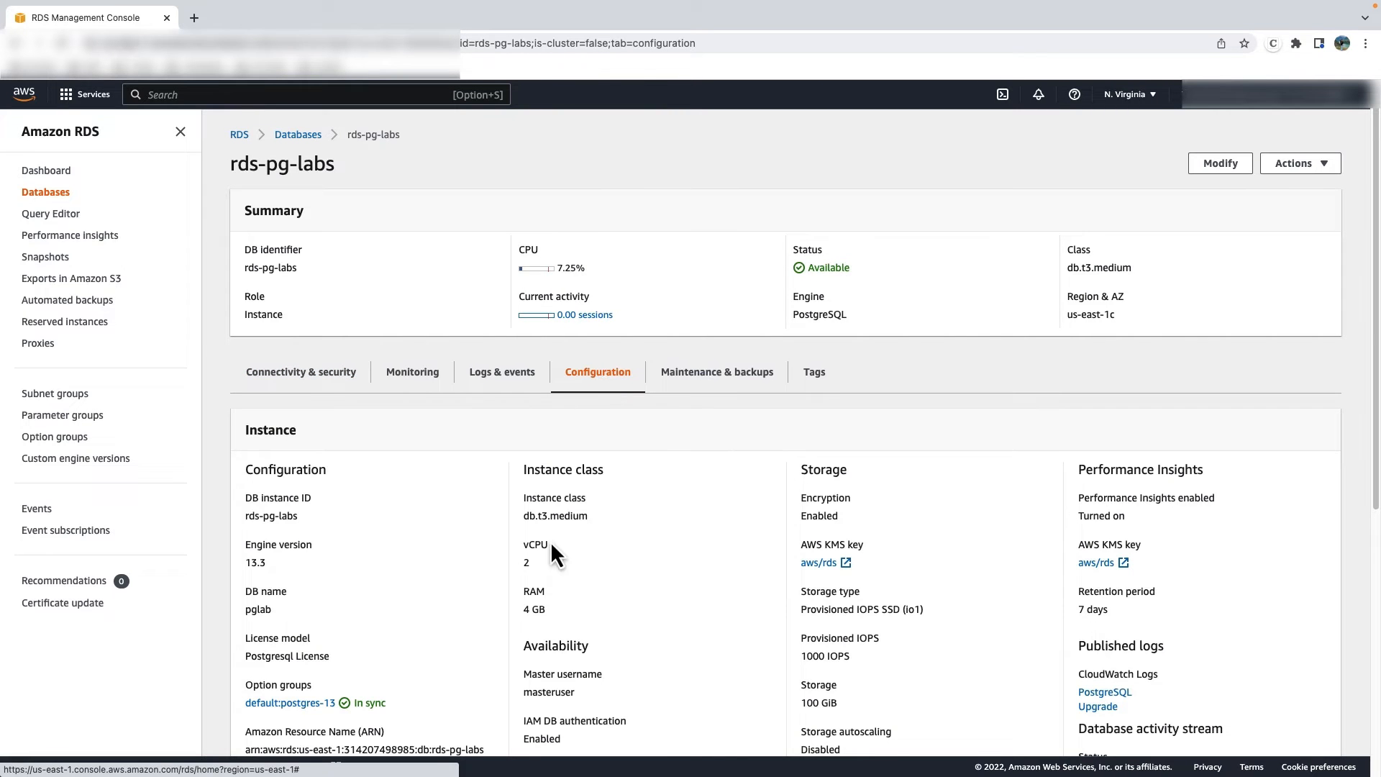
pyautogui.scroll(-5, 547, 560)
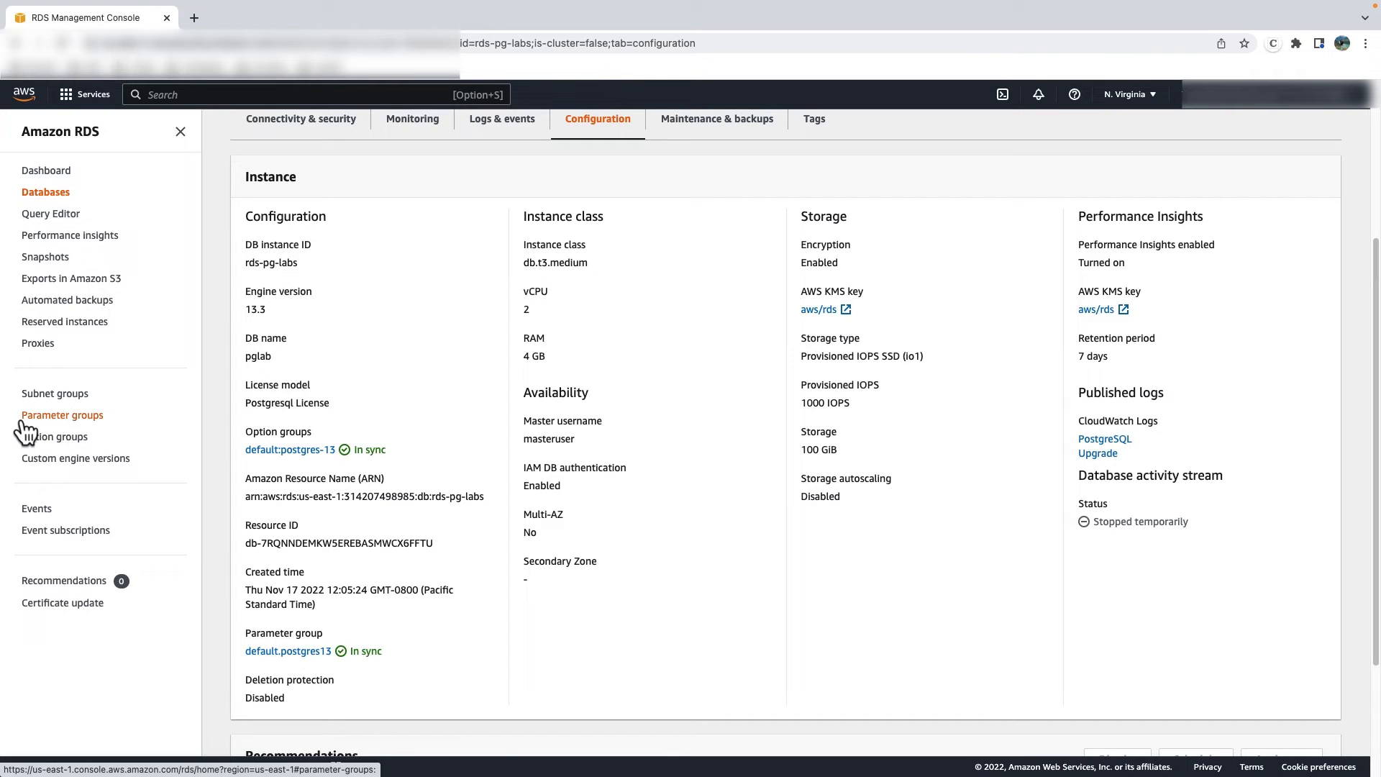
pyautogui.scroll(-1, 47, 452)
# - Open the custompg parameter group and filter its parameters by log_min_duration_statement
pyautogui.click(54, 417)
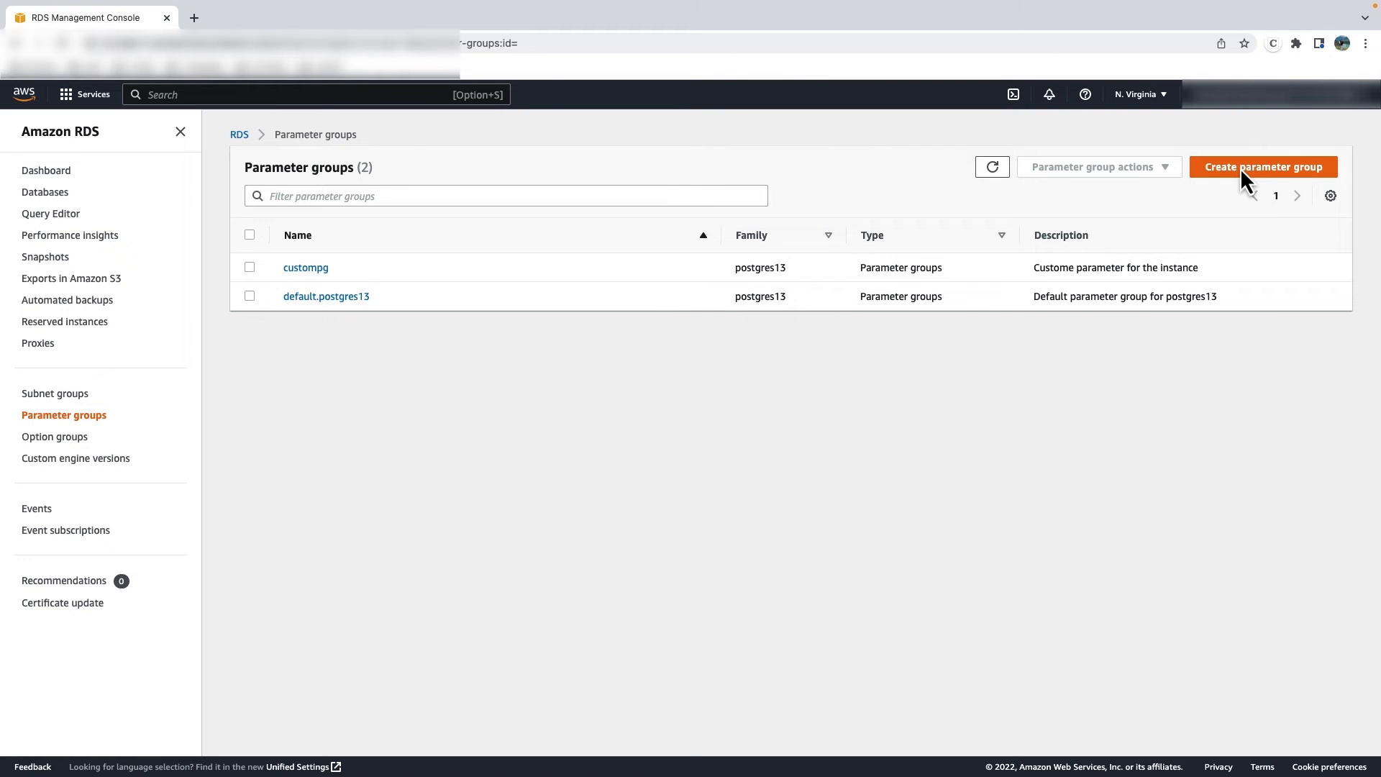
pyautogui.click(305, 270)
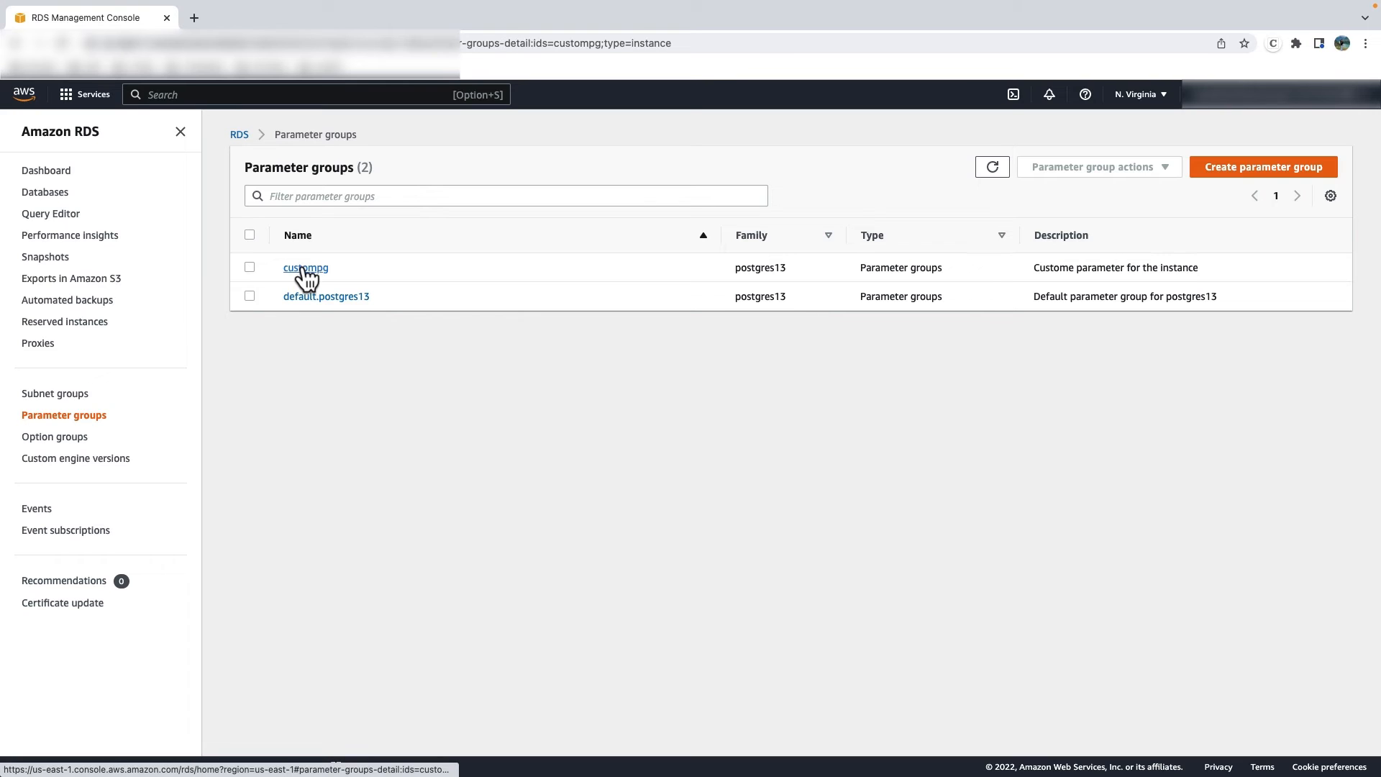
pyautogui.click(300, 239)
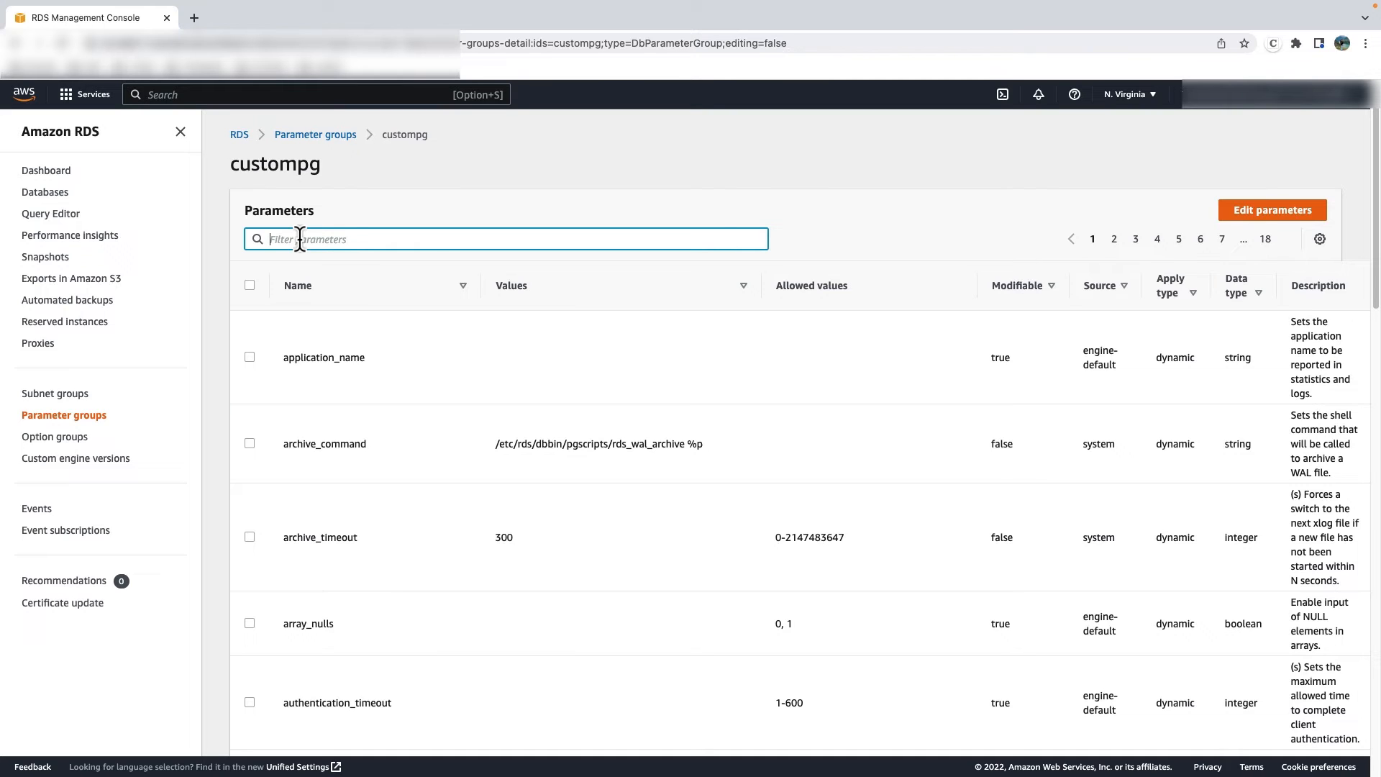
pyautogui.write('log_min_duration_statement')
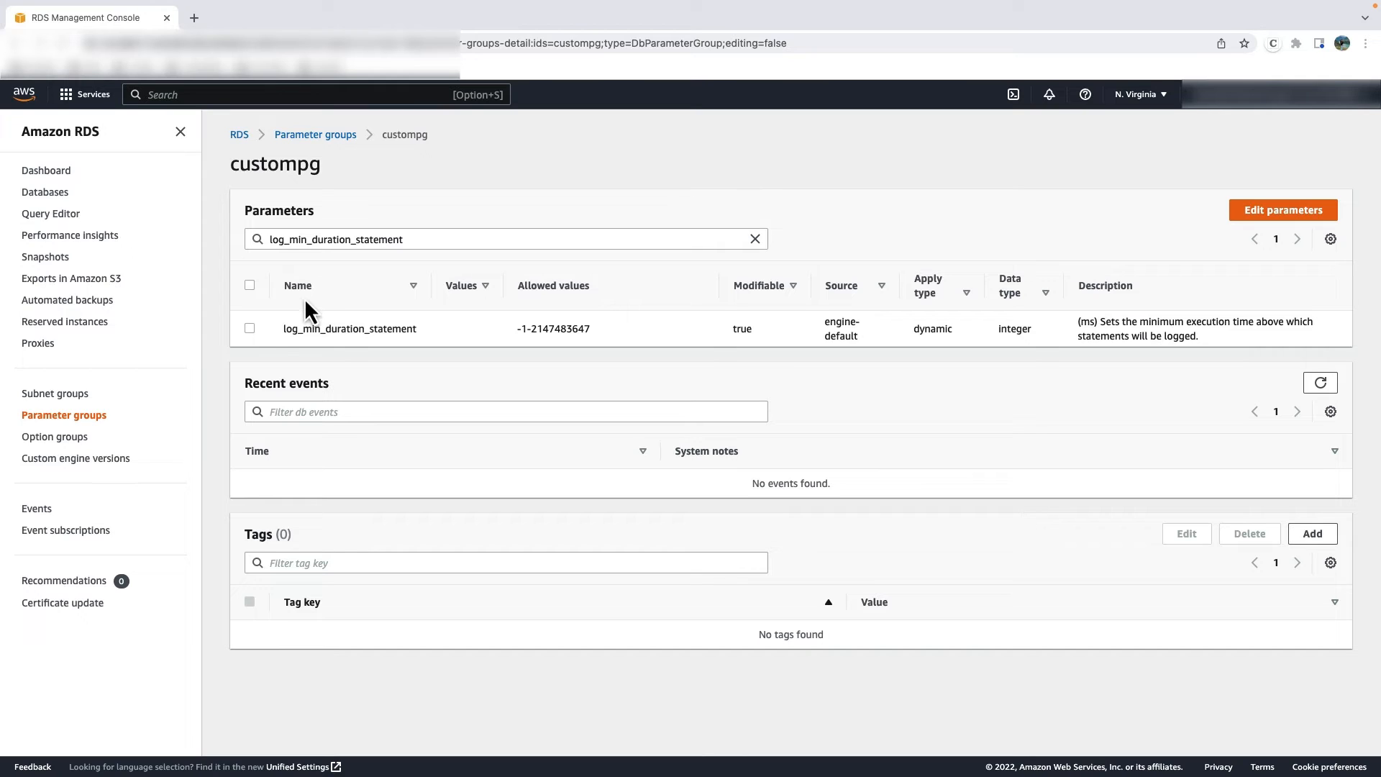
# - Select the log_min_duration_statement parameter for editing and set its value to 500
pyautogui.click(252, 332)
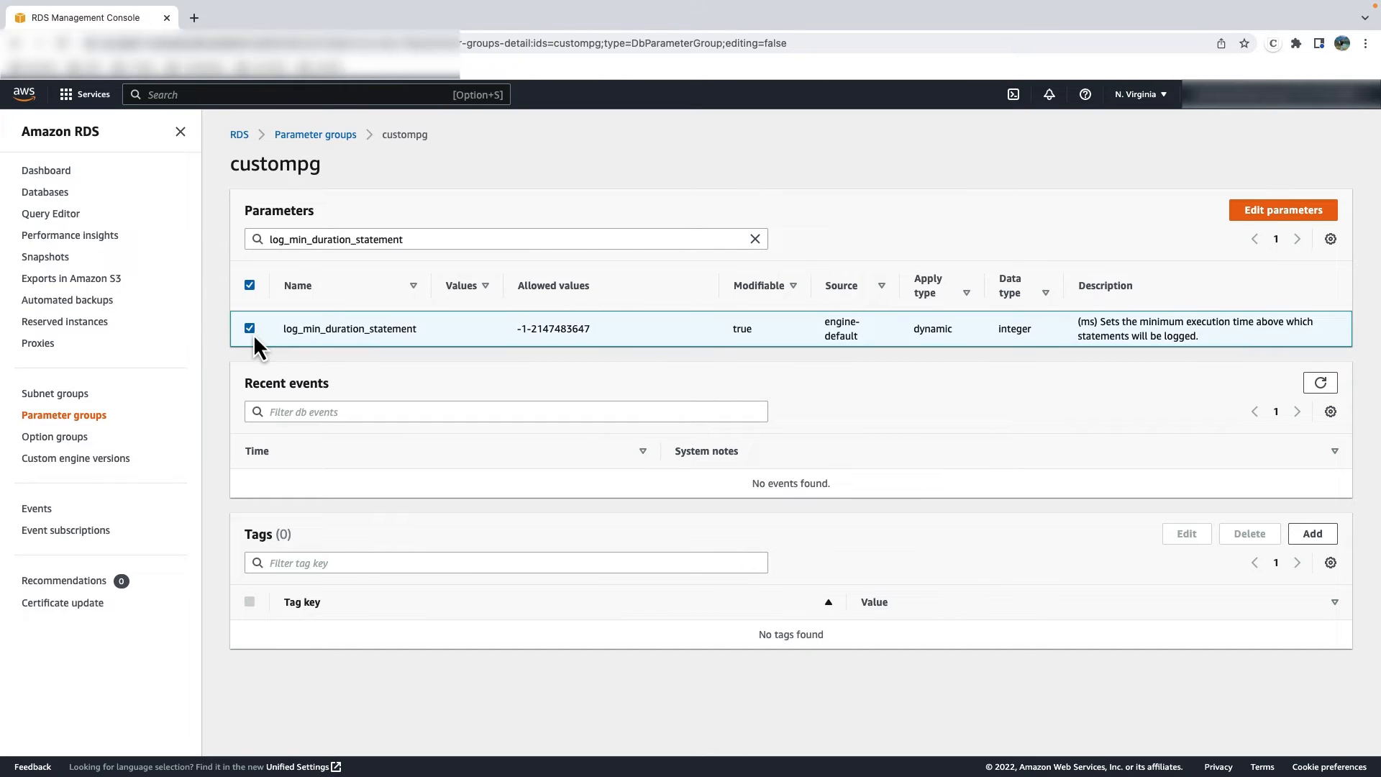
pyautogui.click(1283, 209)
pyautogui.click(519, 332)
pyautogui.write('500')
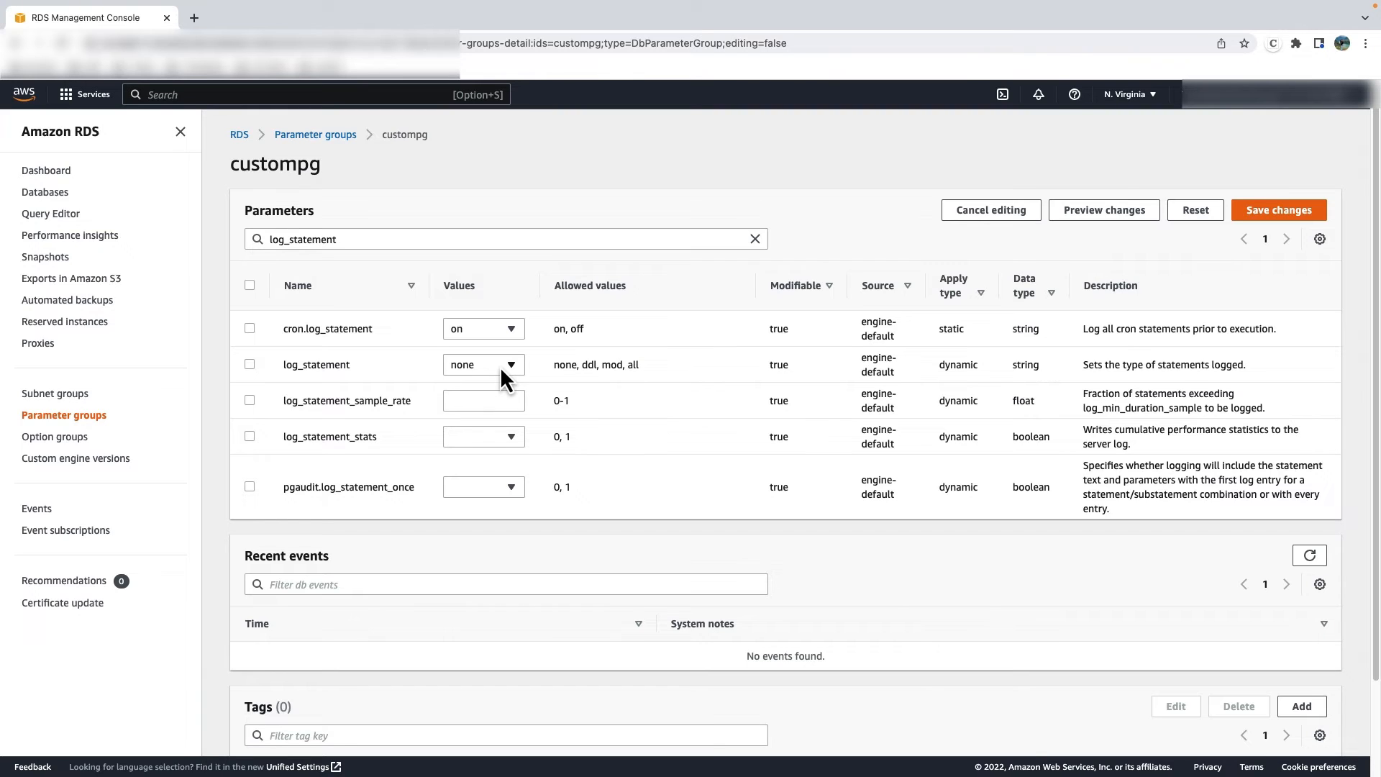
# - Set the log_statement parameter to mod and save the changes to the custompg parameter group
pyautogui.click(502, 367)
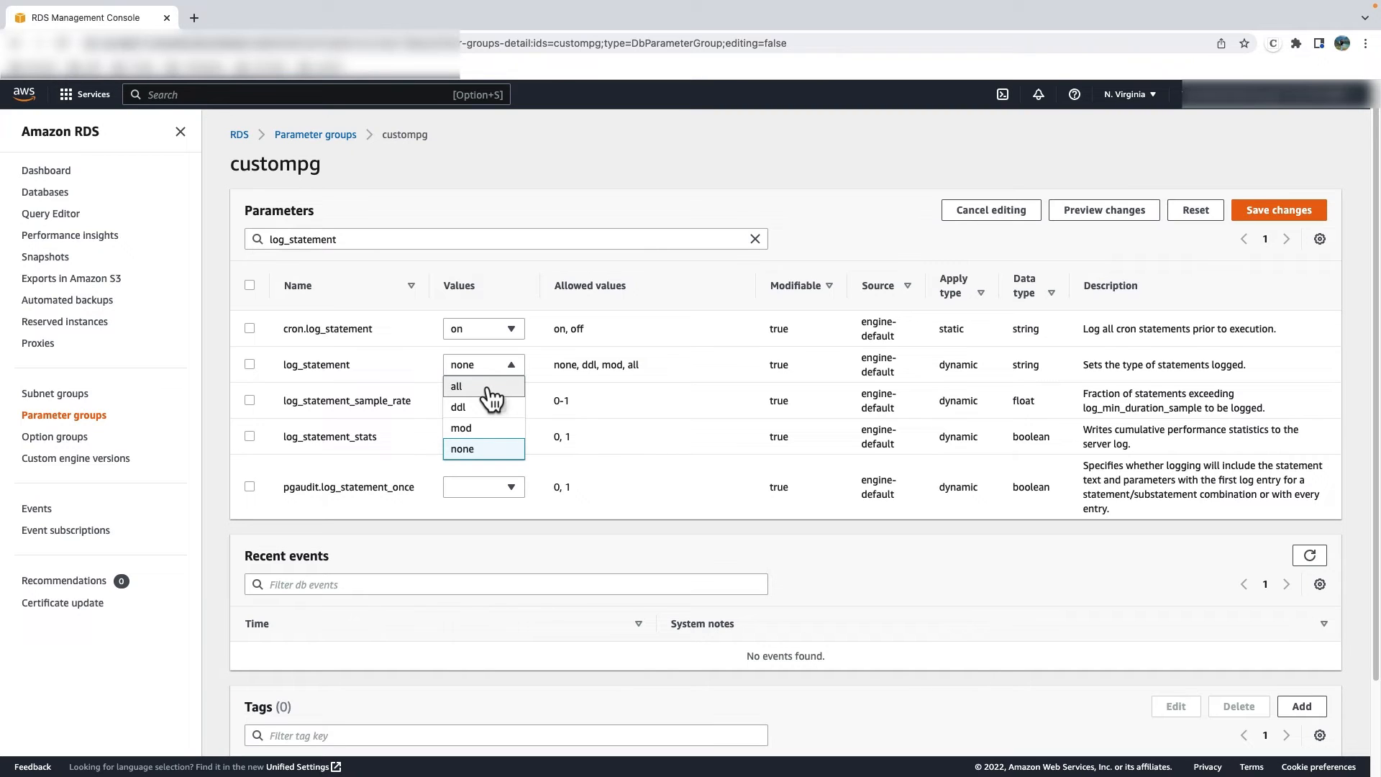
pyautogui.click(476, 428)
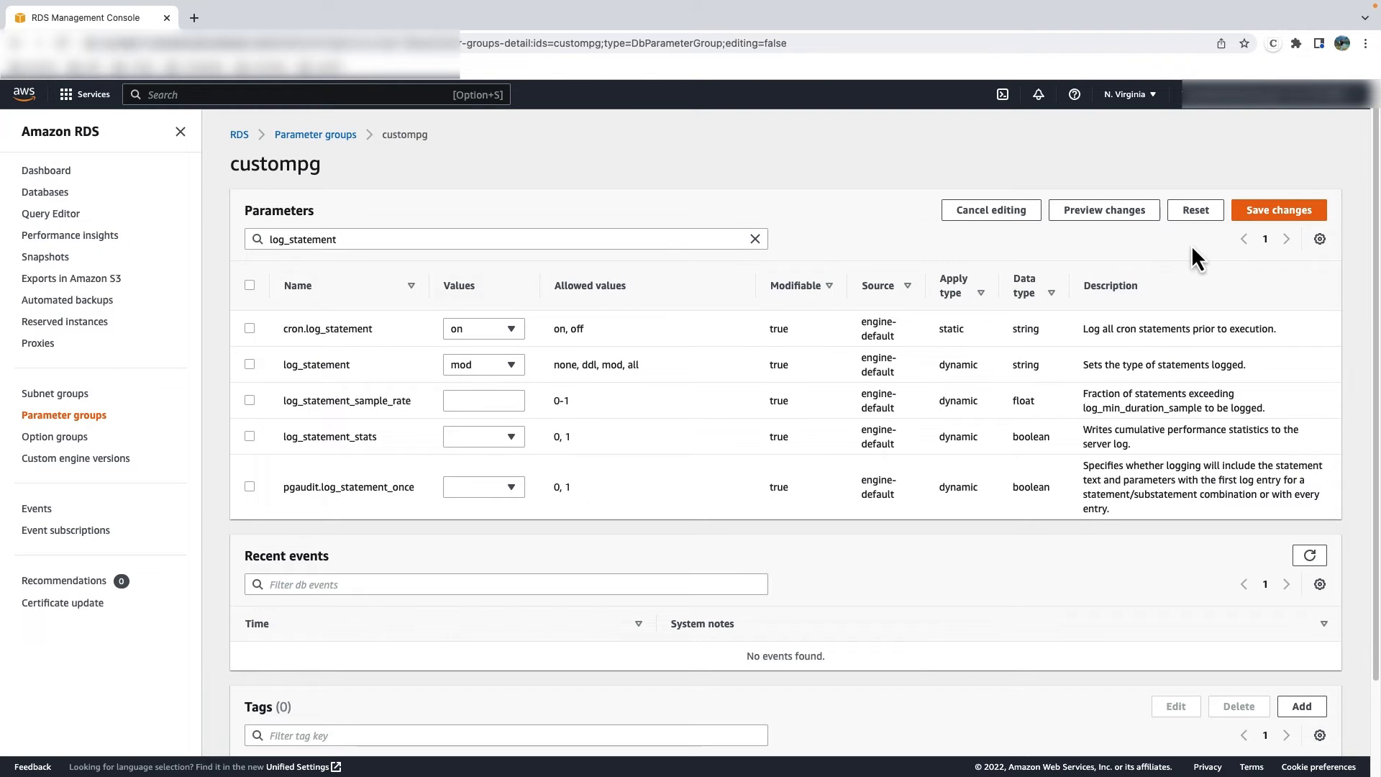
pyautogui.click(1253, 212)
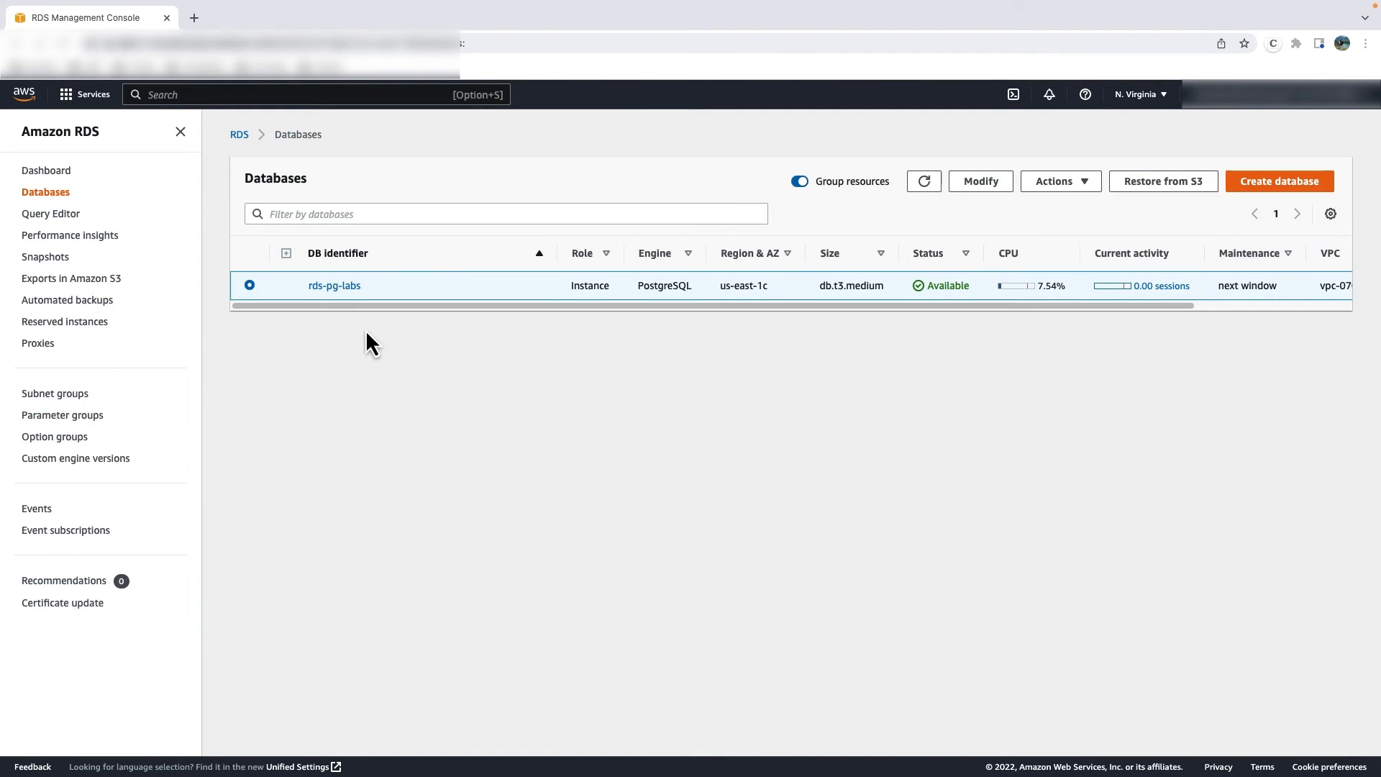
# - Open the rds-pg-labs database again and examine its configuration details
pyautogui.click(355, 291)
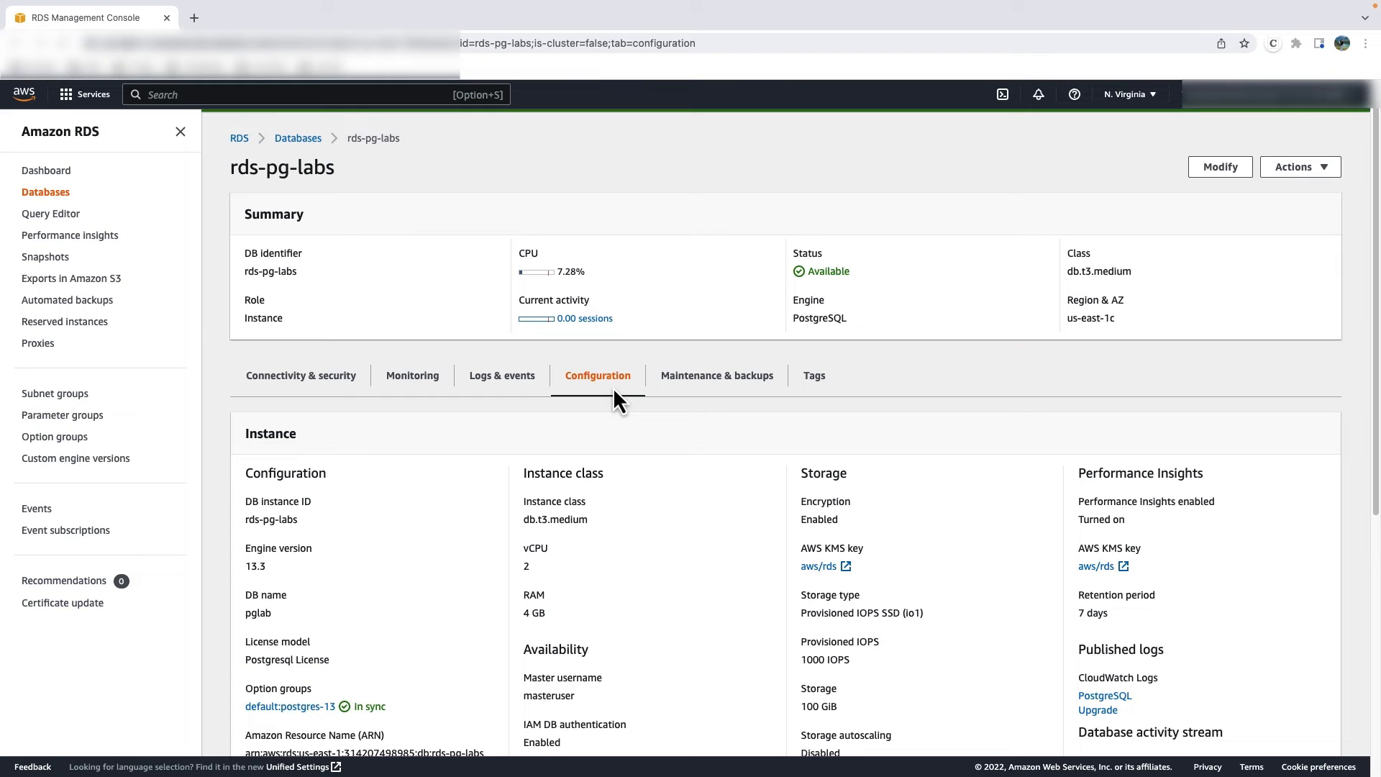
pyautogui.scroll(-5, 613, 387)
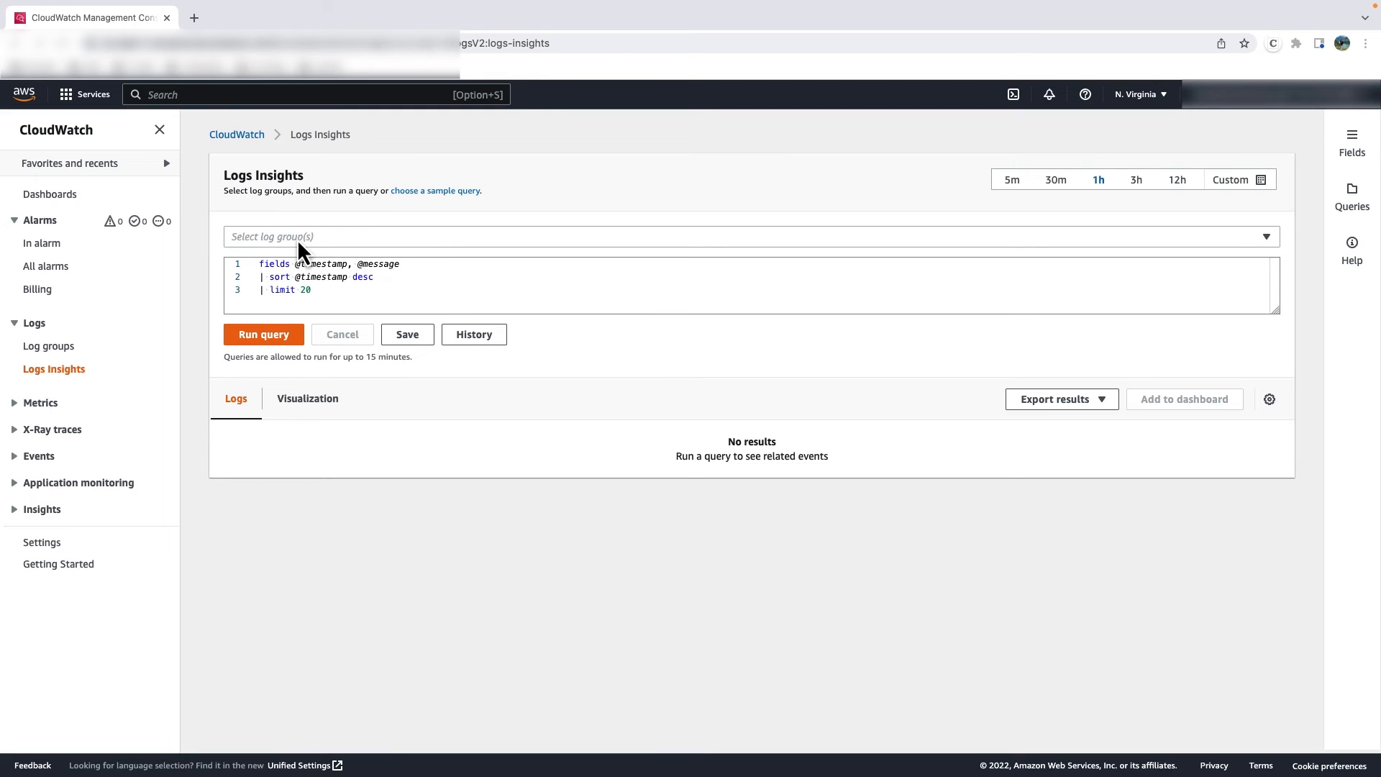
# - Choose /aws/rds/instance/rds-pg-labs/postgresql as the log group for a new Logs Insights query
pyautogui.hotkey('alt', 's')
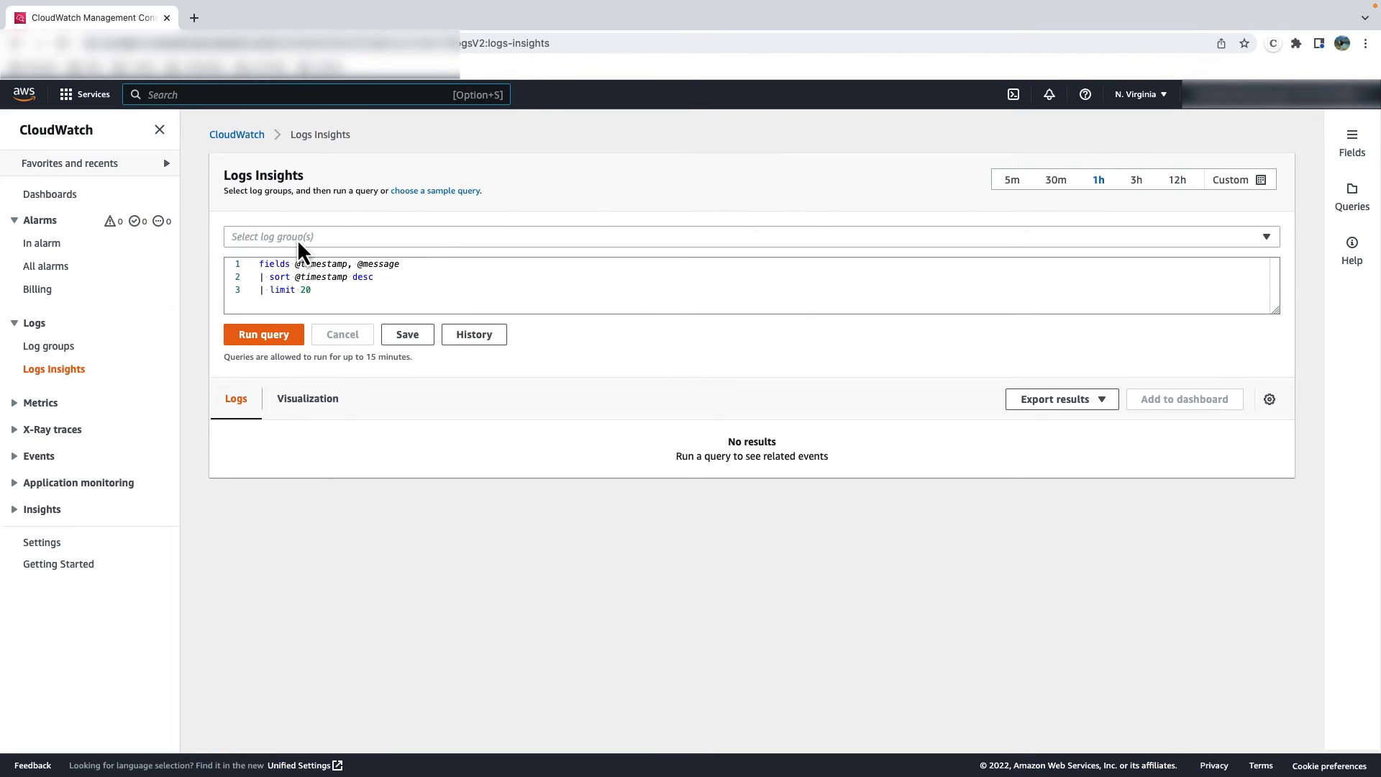
pyautogui.click(299, 240)
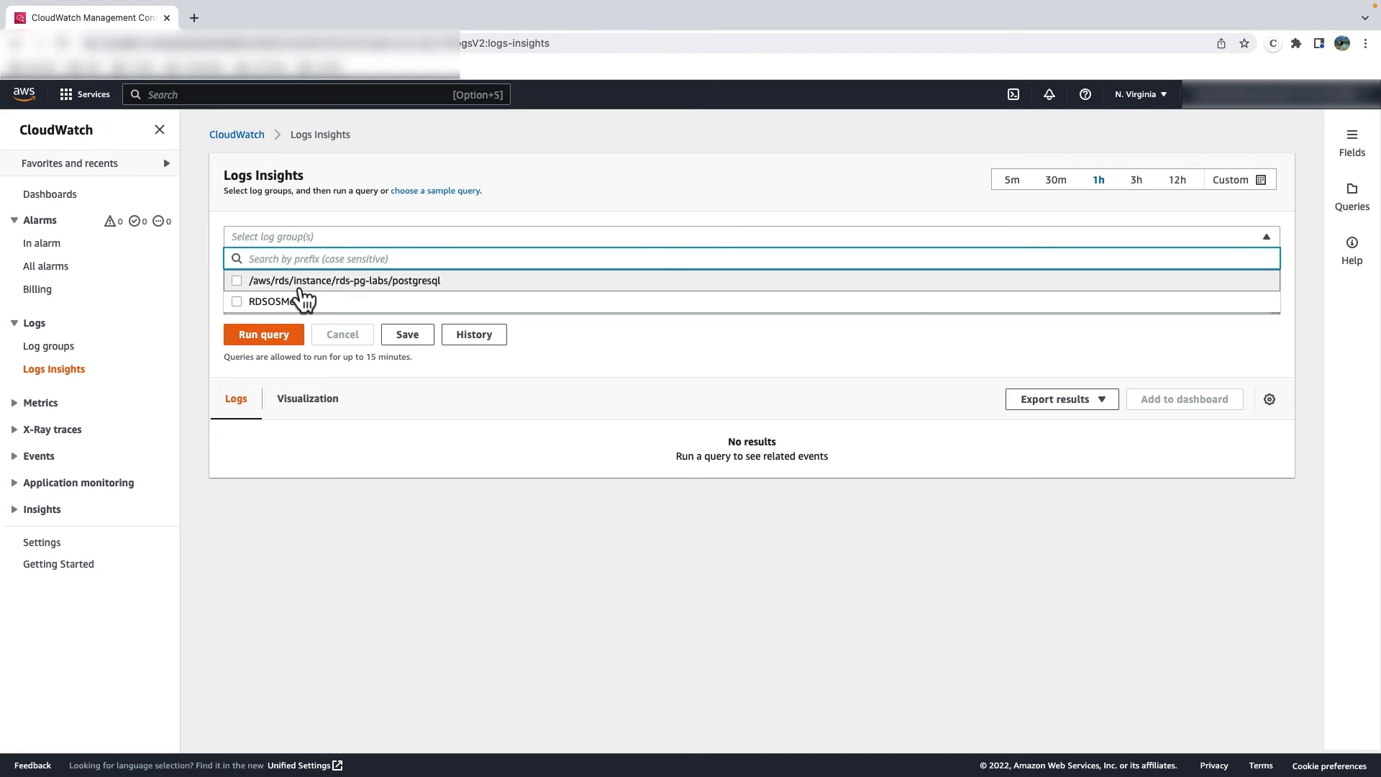
pyautogui.click(302, 286)
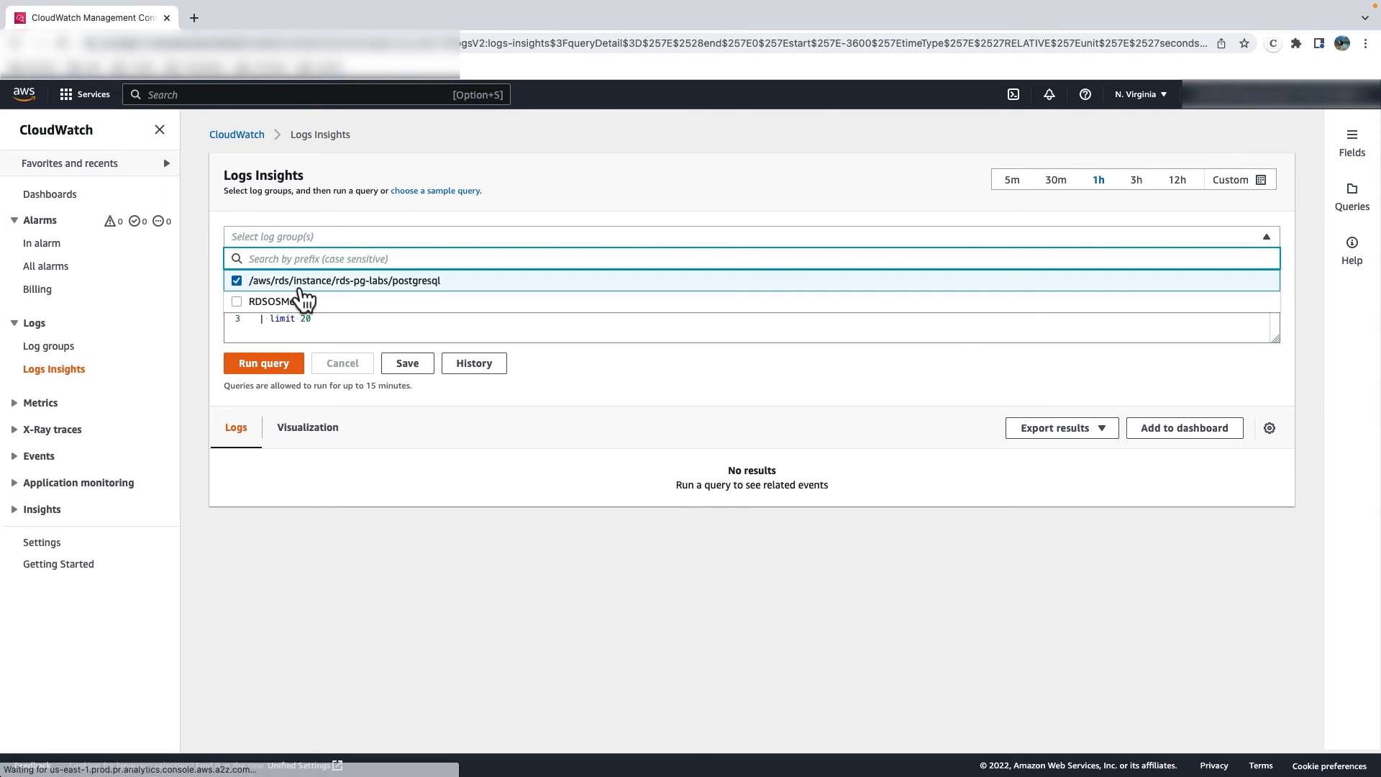
pyautogui.click(440, 219)
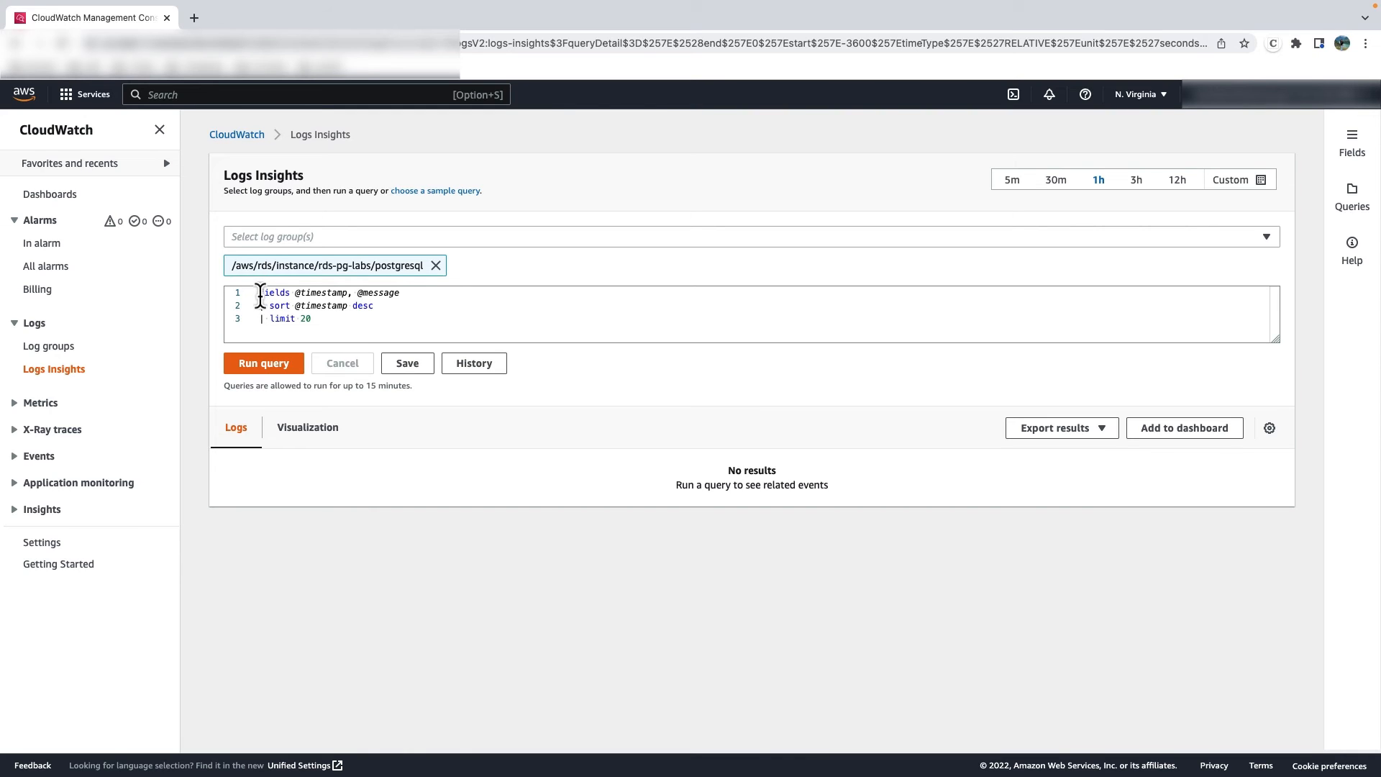
pyautogui.moveTo(260, 293); pyautogui.dragTo(360, 324)
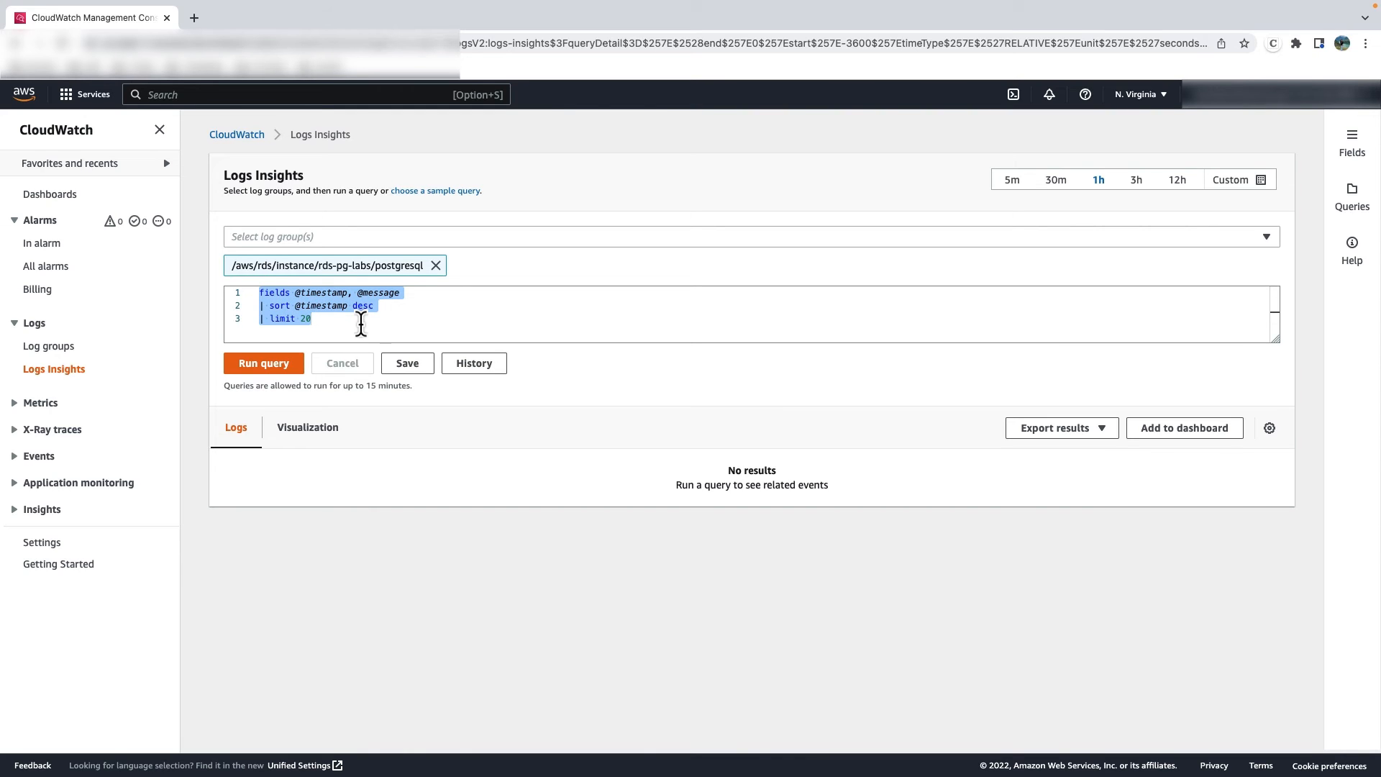
pyautogui.write('fields @timestamp, @message, @ingestionTime, @logStream | filter @message like "UPDATE" | sort @timestamp asc | limit 20')
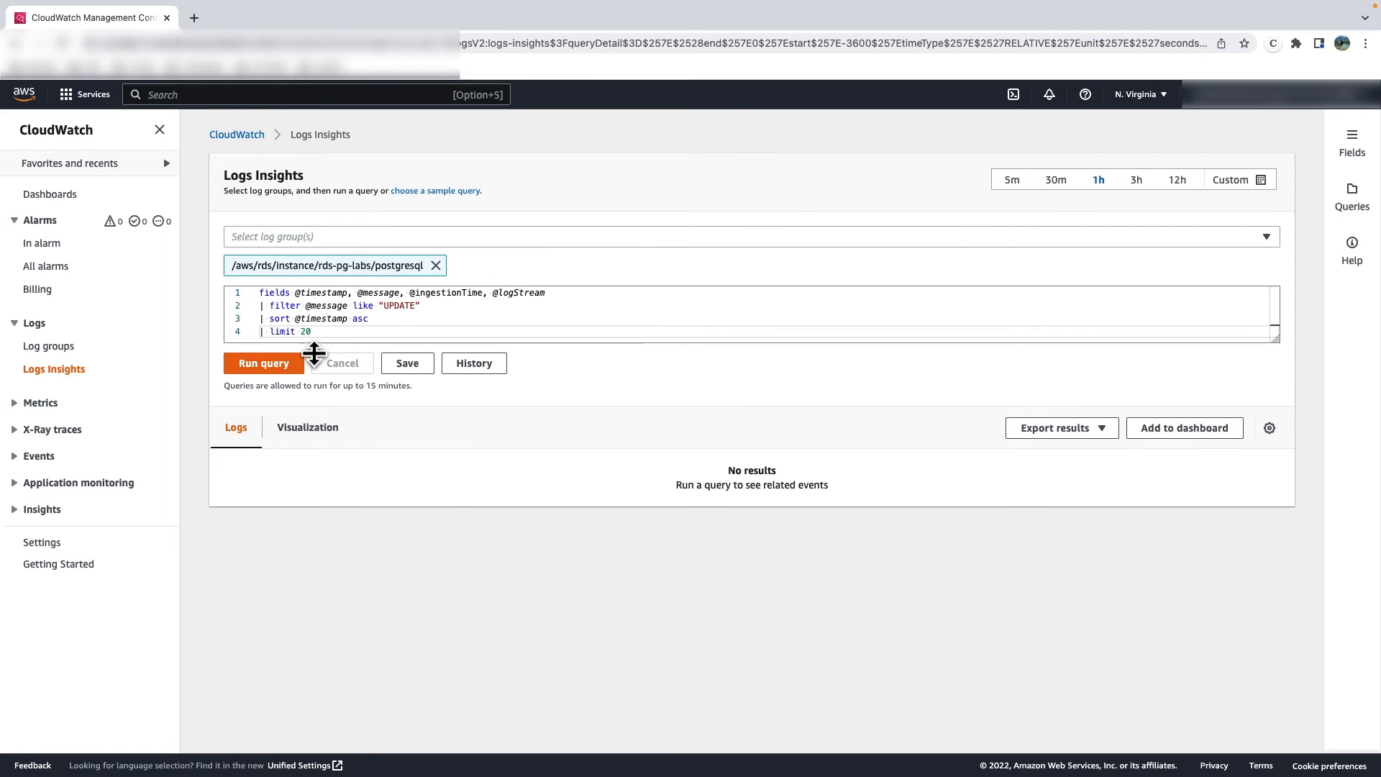
pyautogui.click(259, 375)
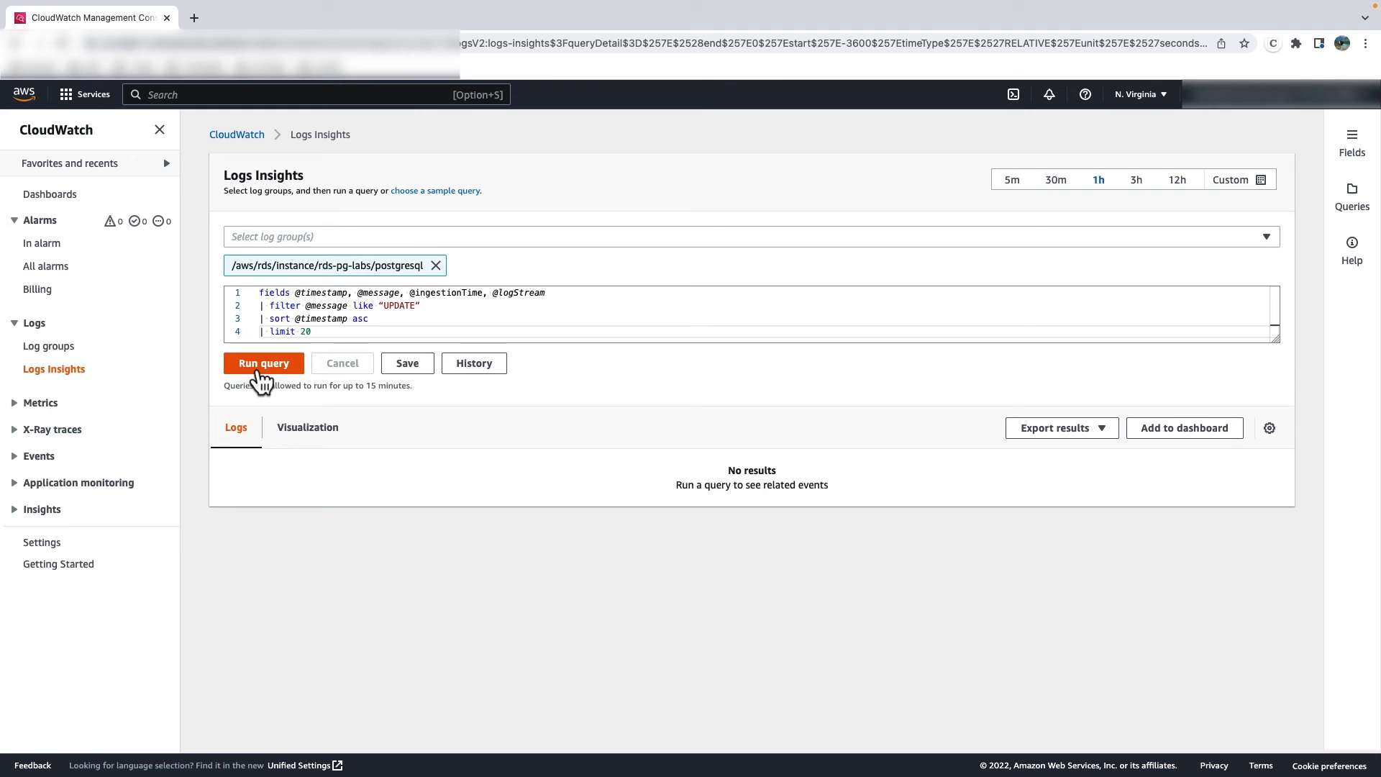
# - Examine the query results against the query's fields, and expand the first record to read its full log message
pyautogui.scroll(-5, 441, 654)
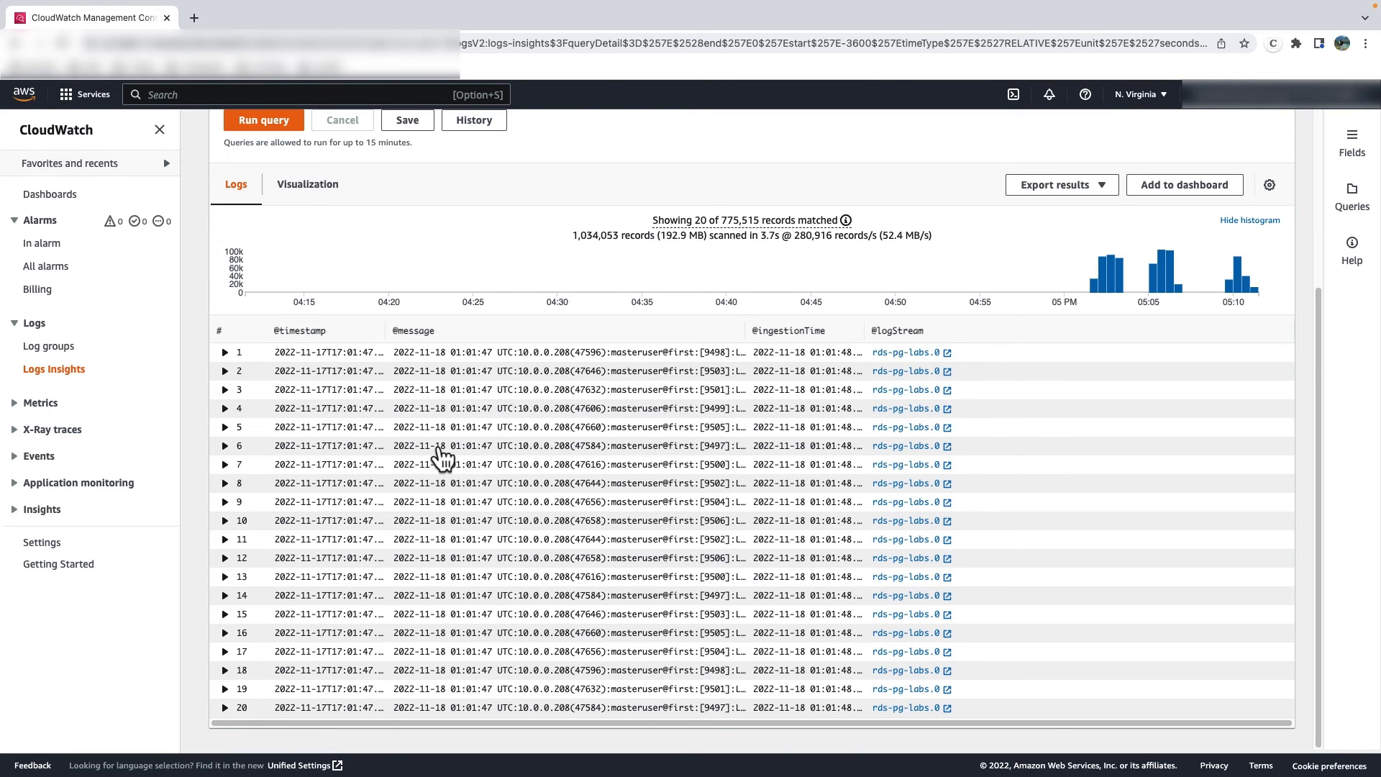
pyautogui.scroll(3, 441, 348)
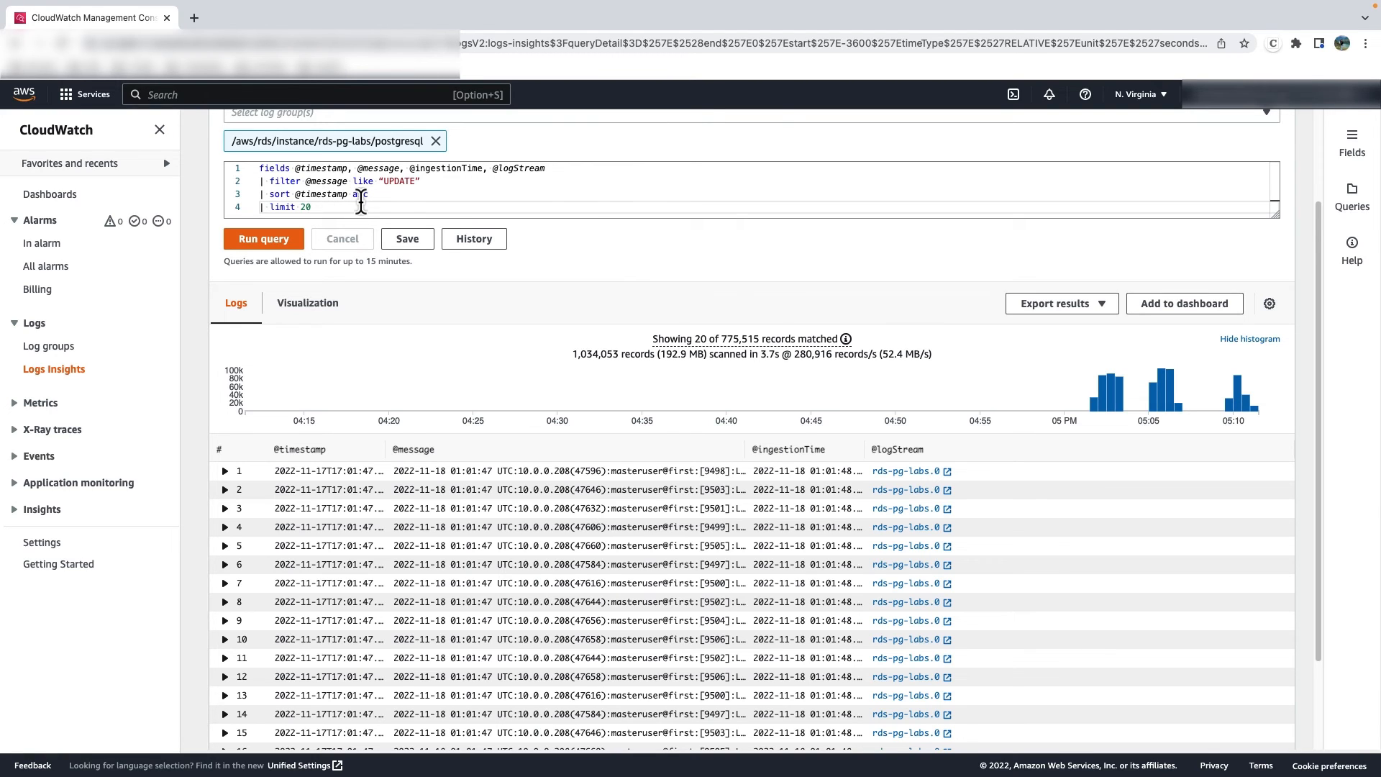
pyautogui.scroll(-3, 328, 349)
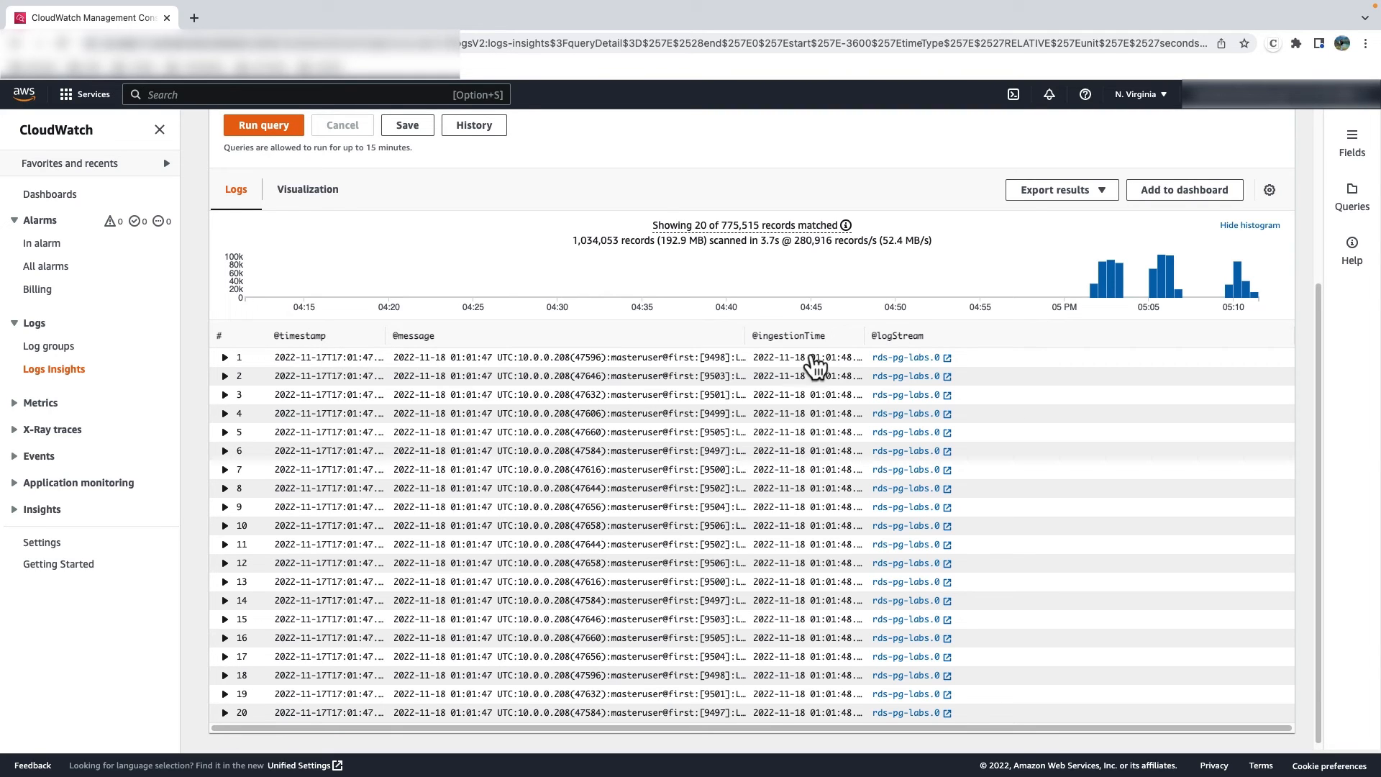
pyautogui.scroll(3, 518, 271)
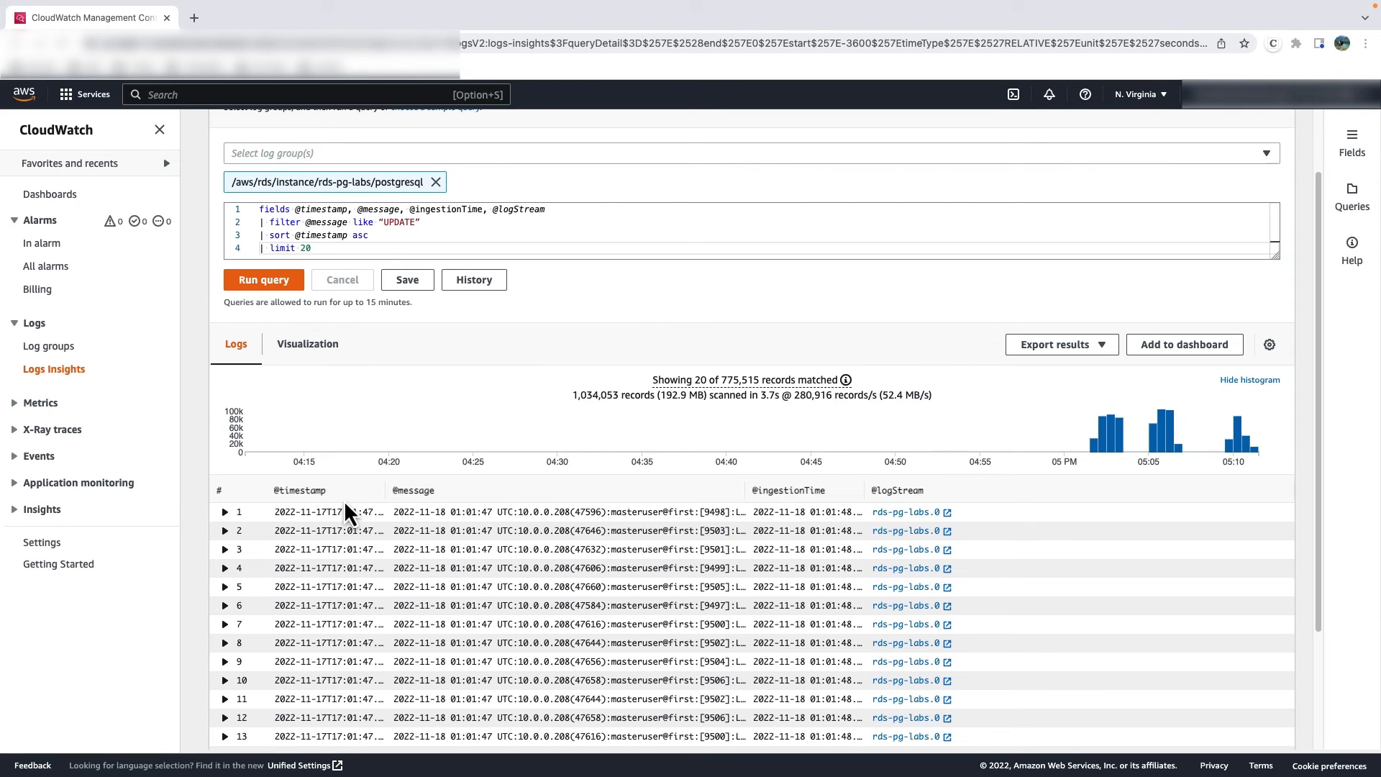
pyautogui.click(225, 512)
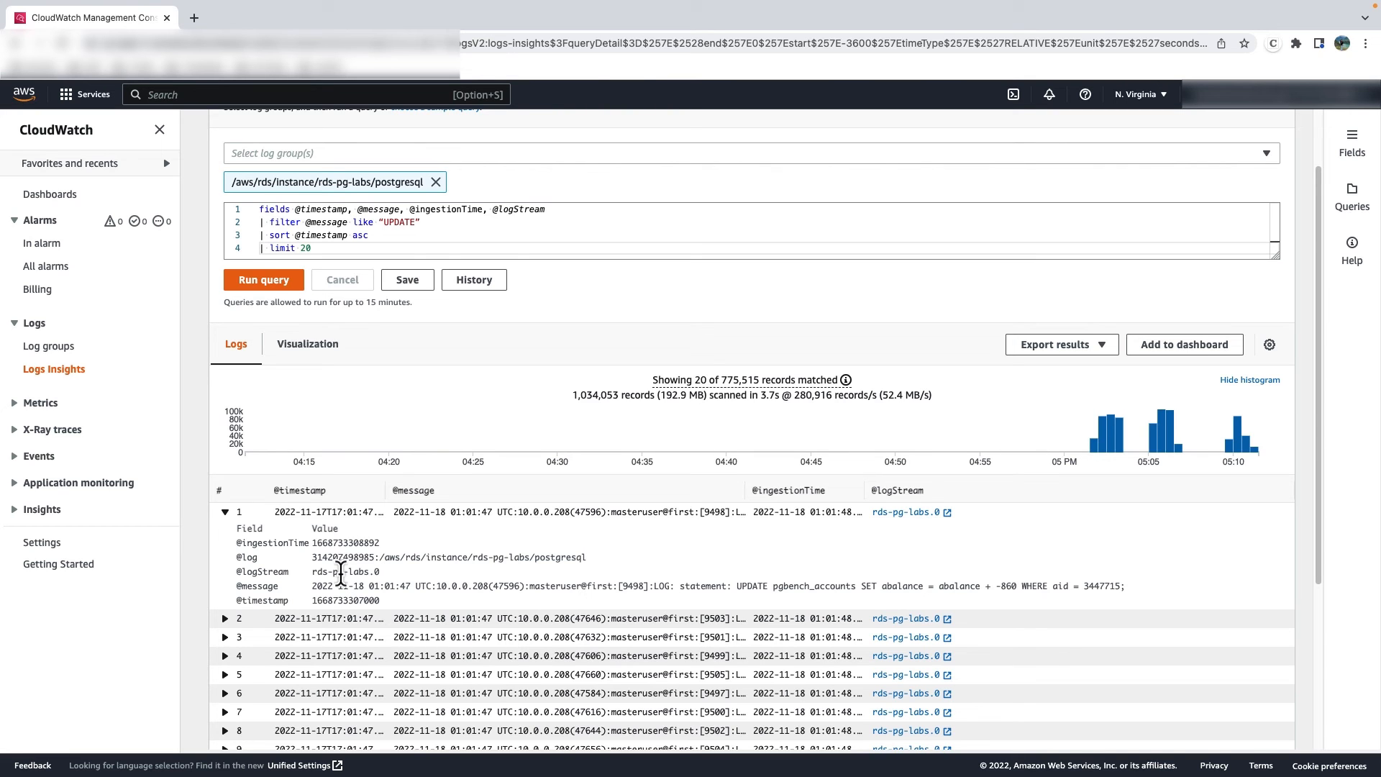
pyautogui.scroll(-5, 292, 661)
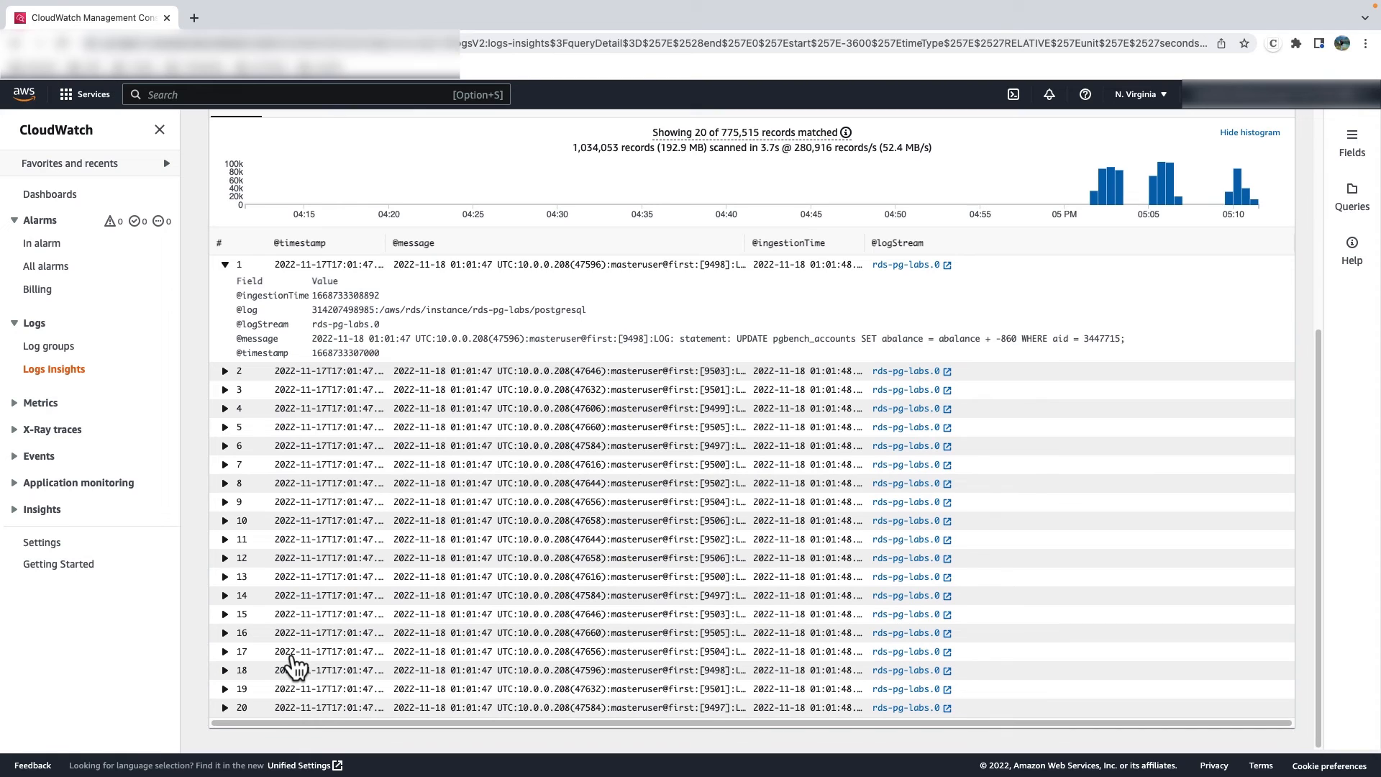
pyautogui.scroll(4, 290, 658)
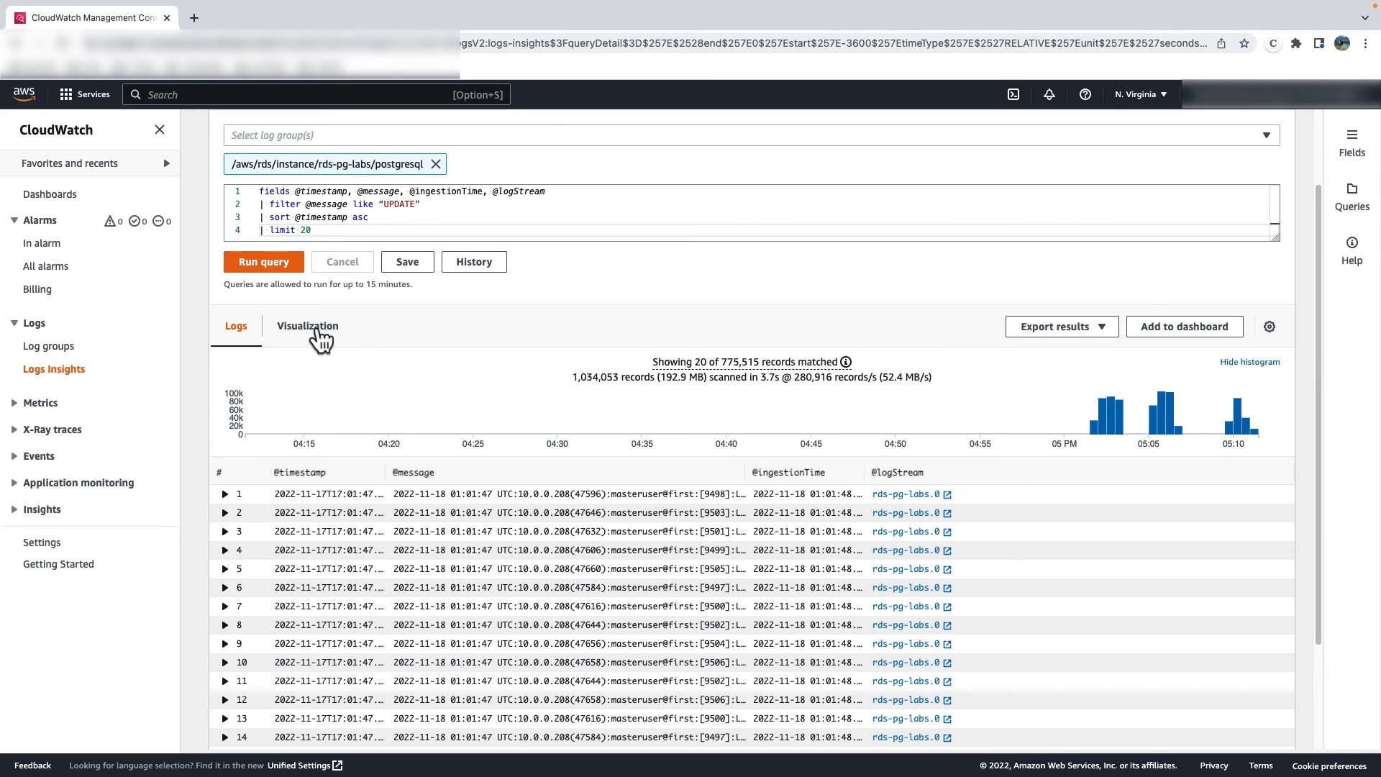
# - View the visualization of the query results and check the available chart types, leaving Line selected
pyautogui.click(307, 336)
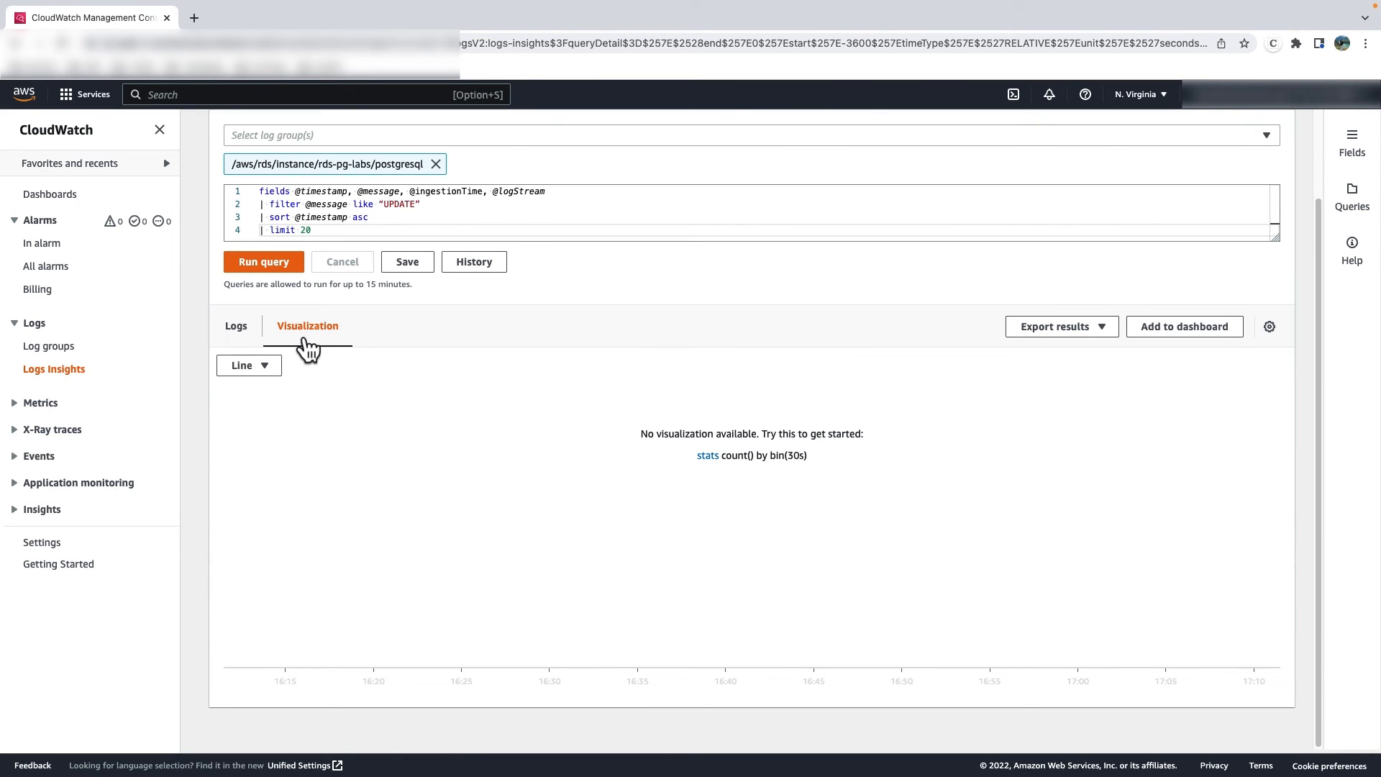
pyautogui.click(261, 379)
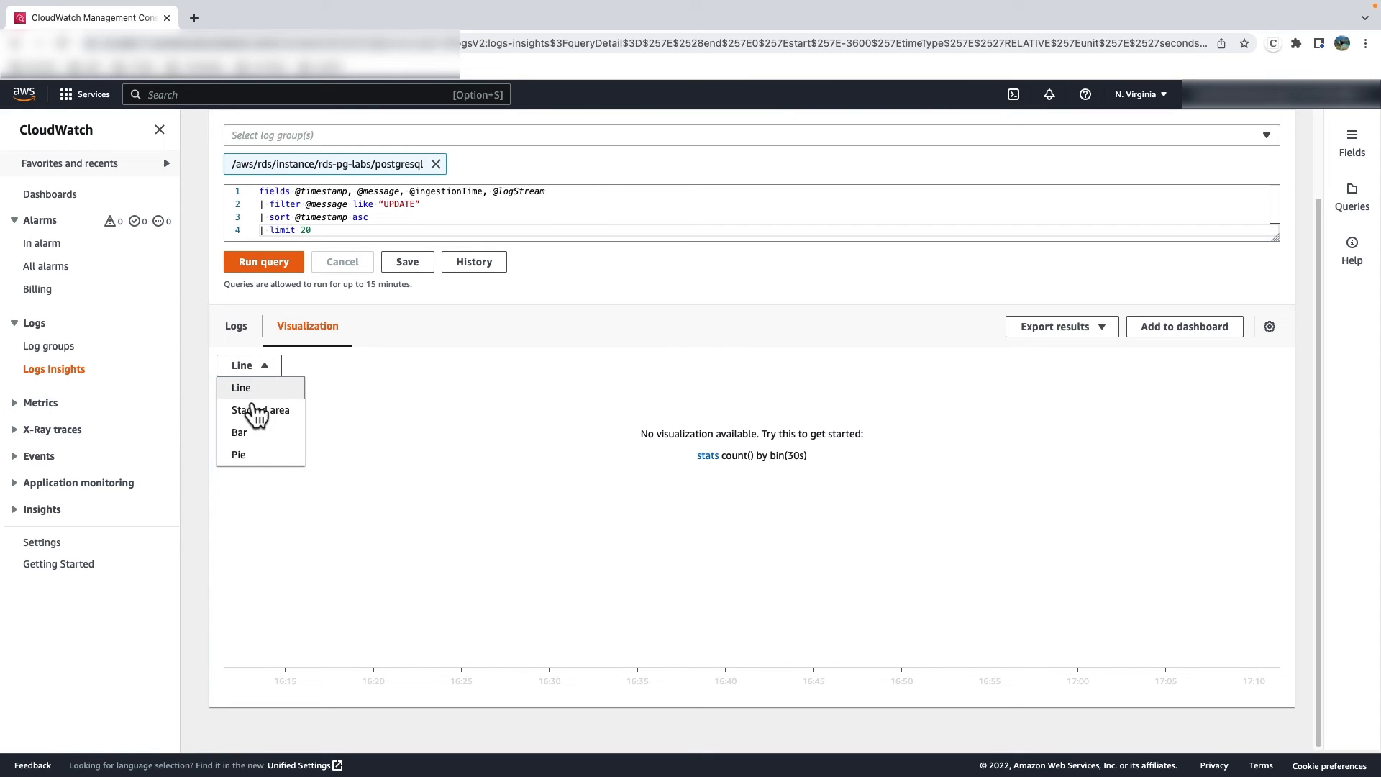
pyautogui.click(249, 493)
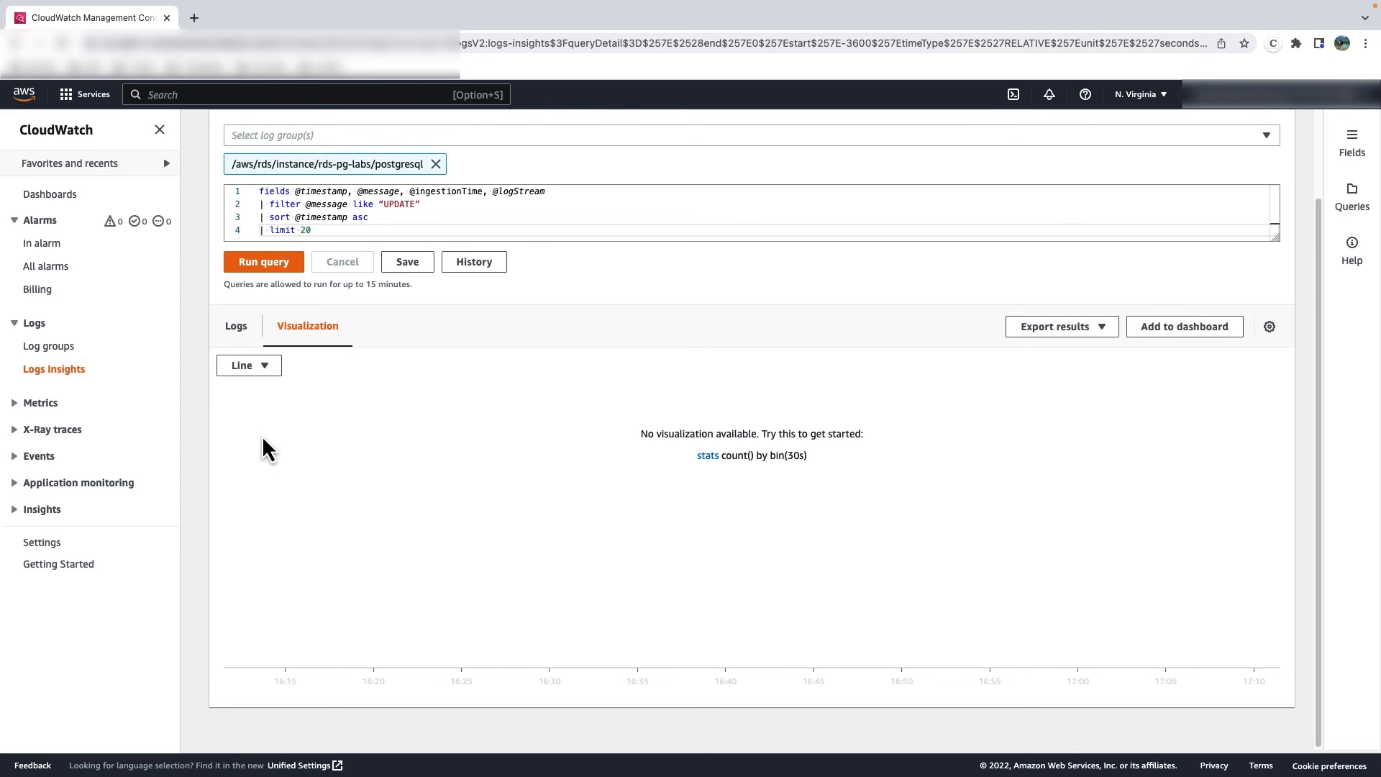
pyautogui.scroll(1, 266, 449)
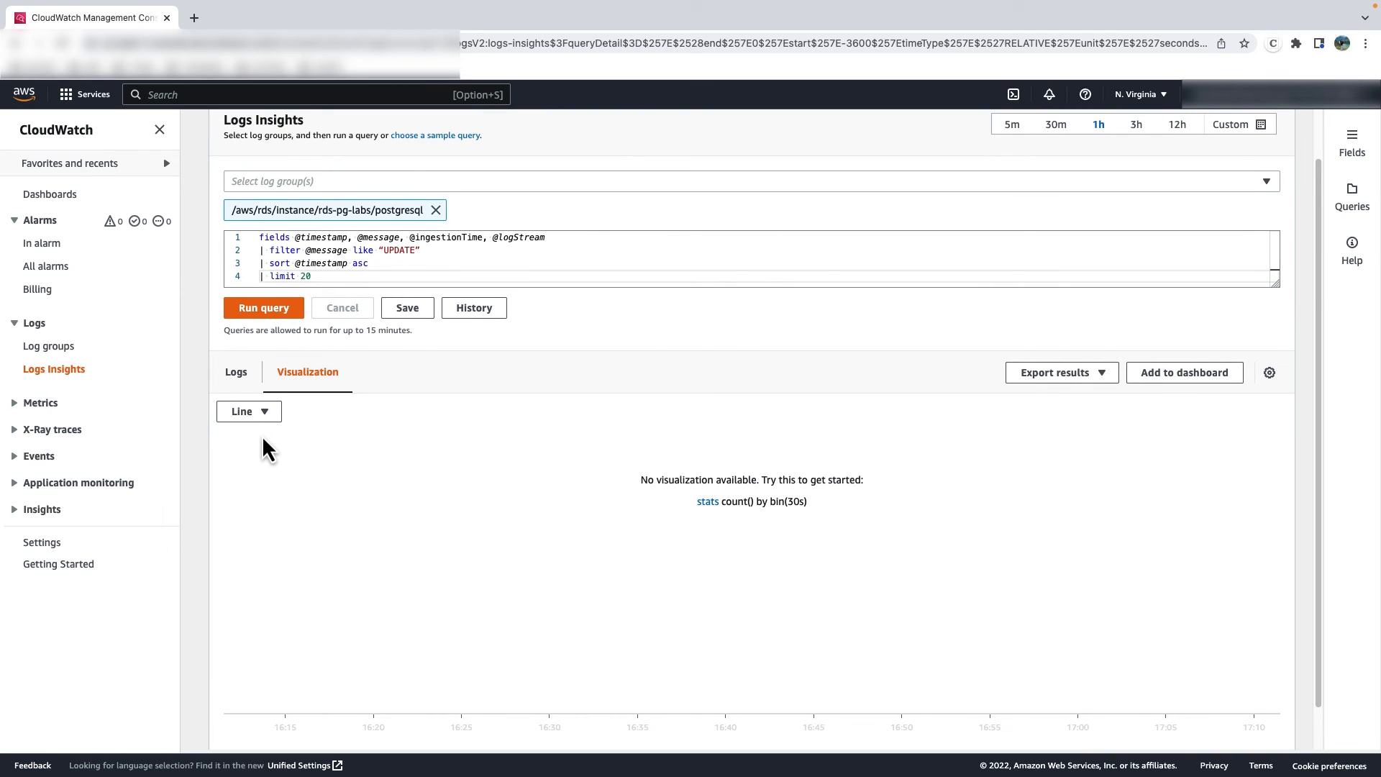